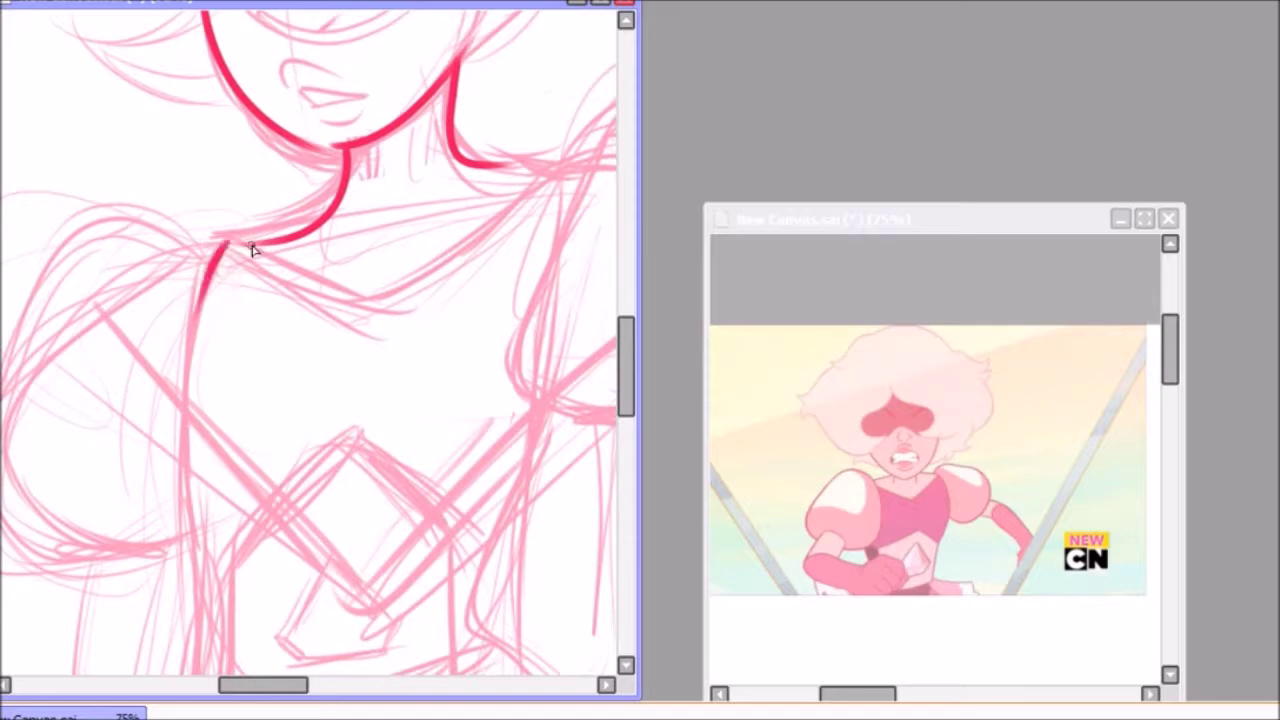
# Ink the left armhole seam, left shoulder curve and left diagonal edge of the bust over the rough sketch
pyautogui.moveTo(200, 306)
pyautogui.mouseDown()
pyautogui.moveTo(185, 404)
pyautogui.moveTo(200, 428)
pyautogui.mouseUp()
pyautogui.moveTo(188, 182); pyautogui.dragTo(72, 286)
pyautogui.moveTo(266, 158)
pyautogui.mouseDown()
pyautogui.moveTo(470, 250)
pyautogui.moveTo(320, 410)
pyautogui.mouseUp()
pyautogui.hotkey('ctrl', 'z')
pyautogui.moveTo(350, 160)
pyautogui.mouseDown()
pyautogui.moveTo(512, 250)
pyautogui.moveTo(486, 243)
pyautogui.mouseUp()
pyautogui.hotkey('ctrl', 'z')
pyautogui.moveTo(273, 161)
pyautogui.mouseDown()
pyautogui.moveTo(443, 256)
pyautogui.moveTo(115, 332)
pyautogui.mouseUp()
# Ink the right diagonal edge, right shoulder and armhole, the neckline and the pointed gem tip of the bust
pyautogui.moveTo(209, 483); pyautogui.dragTo(214, 343)
pyautogui.scroll(-2, 214, 343)
pyautogui.moveTo(514, 214); pyautogui.dragTo(214, 520)
pyautogui.moveTo(383, 200); pyautogui.dragTo(333, 333)
pyautogui.scroll(1, 333, 333)
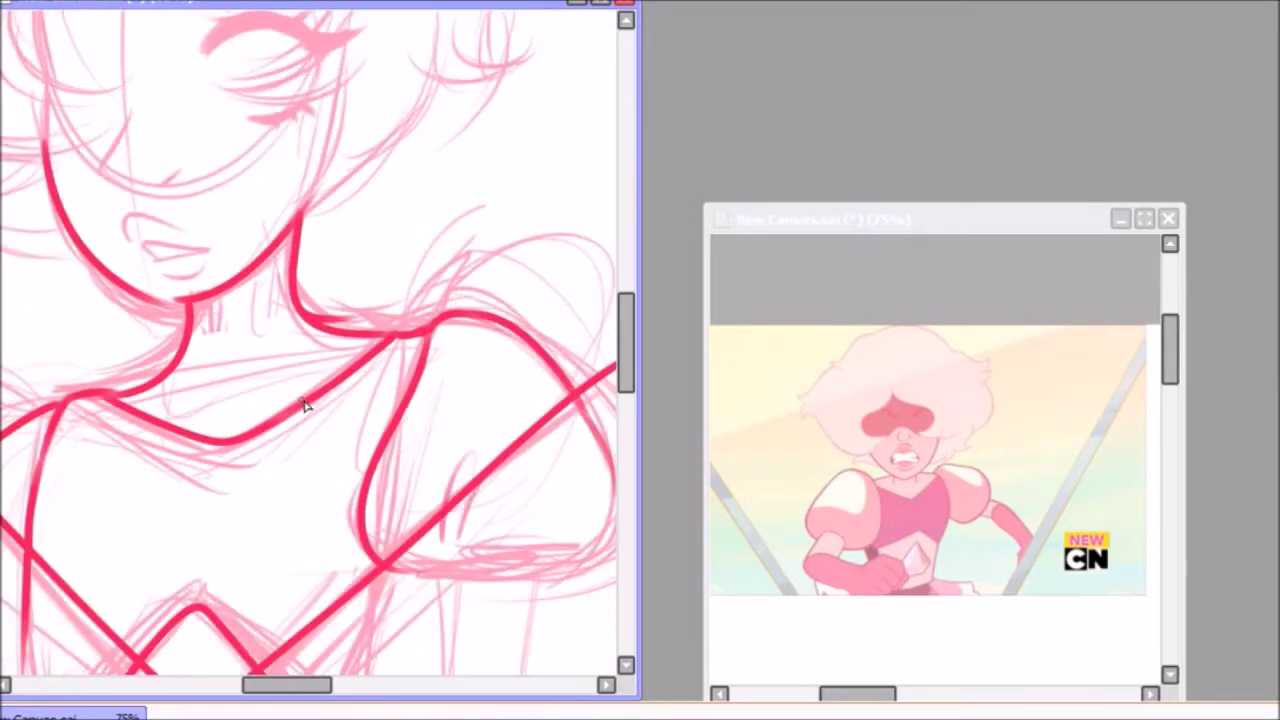
pyautogui.hotkey('ctrl', 'z')
pyautogui.moveTo(508, 471)
pyautogui.mouseDown()
pyautogui.moveTo(451, 349)
pyautogui.moveTo(380, 423)
pyautogui.moveTo(440, 510)
pyautogui.mouseUp()
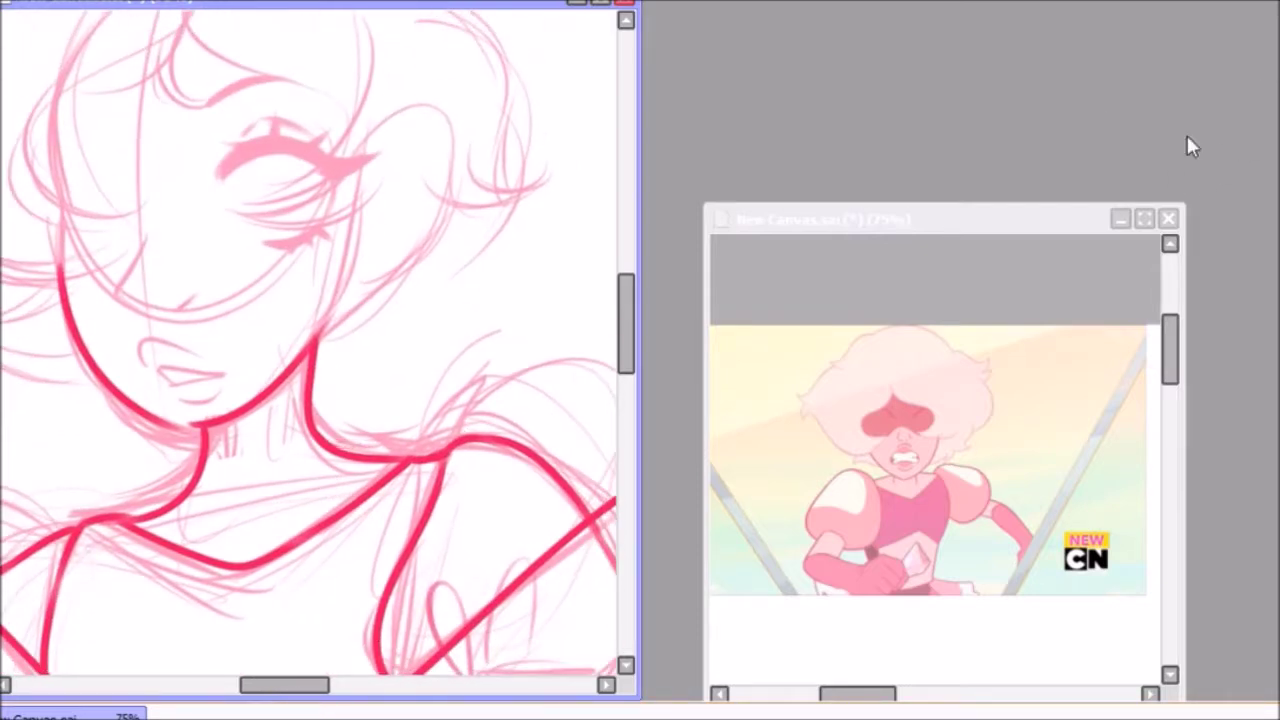
# Ink the rounded hair opening around the eyes, the forehead curl and the strands sweeping across the cheeks
pyautogui.moveTo(333, 256)
pyautogui.mouseDown()
pyautogui.moveTo(297, 357)
pyautogui.moveTo(320, 390)
pyautogui.mouseUp()
pyautogui.moveTo(251, 175); pyautogui.dragTo(366, 337)
pyautogui.moveTo(300, 365)
pyautogui.mouseDown()
pyautogui.moveTo(346, 429)
pyautogui.moveTo(345, 213)
pyautogui.moveTo(229, 366)
pyautogui.mouseUp()
pyautogui.moveTo(150, 400); pyautogui.dragTo(310, 420)
pyautogui.moveTo(246, 69)
pyautogui.mouseDown()
pyautogui.moveTo(371, 109)
pyautogui.moveTo(115, 290)
pyautogui.mouseUp()
pyautogui.moveTo(130, 300)
pyautogui.mouseDown()
pyautogui.moveTo(240, 445)
pyautogui.moveTo(294, 366)
pyautogui.mouseUp()
pyautogui.moveTo(175, 350)
pyautogui.mouseDown()
pyautogui.moveTo(397, 451)
pyautogui.moveTo(280, 329)
pyautogui.mouseUp()
# Ink the outer hair outline with flicked tufts at the crown and along both sides
pyautogui.moveTo(415, 340); pyautogui.dragTo(290, 505)
pyautogui.moveTo(368, 444); pyautogui.dragTo(283, 554)
pyautogui.moveTo(320, 248)
pyautogui.mouseDown()
pyautogui.moveTo(390, 430)
pyautogui.moveTo(427, 468)
pyautogui.mouseUp()
pyautogui.moveTo(214, 206)
pyautogui.mouseDown()
pyautogui.moveTo(391, 243)
pyautogui.moveTo(412, 325)
pyautogui.mouseUp()
pyautogui.moveTo(179, 188); pyautogui.dragTo(435, 231)
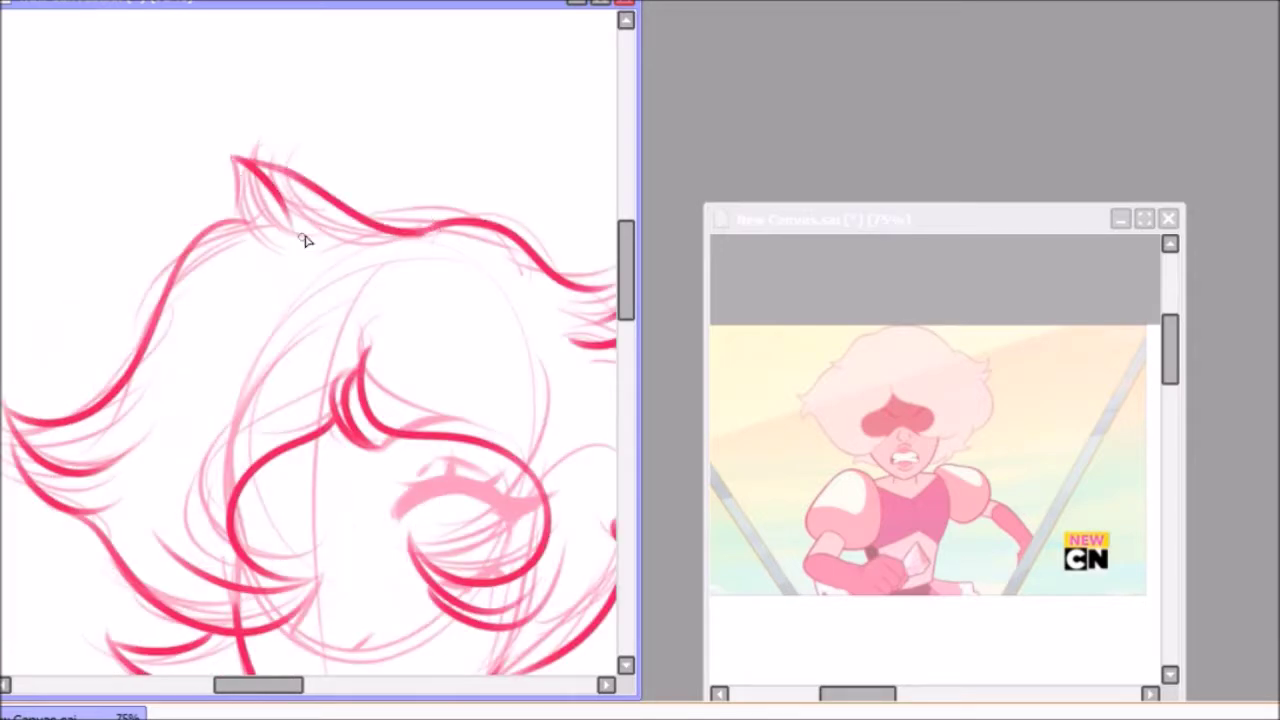
pyautogui.moveTo(250, 150); pyautogui.dragTo(238, 222)
pyautogui.moveTo(365, 226); pyautogui.dragTo(445, 222)
pyautogui.moveTo(495, 340); pyautogui.dragTo(450, 260)
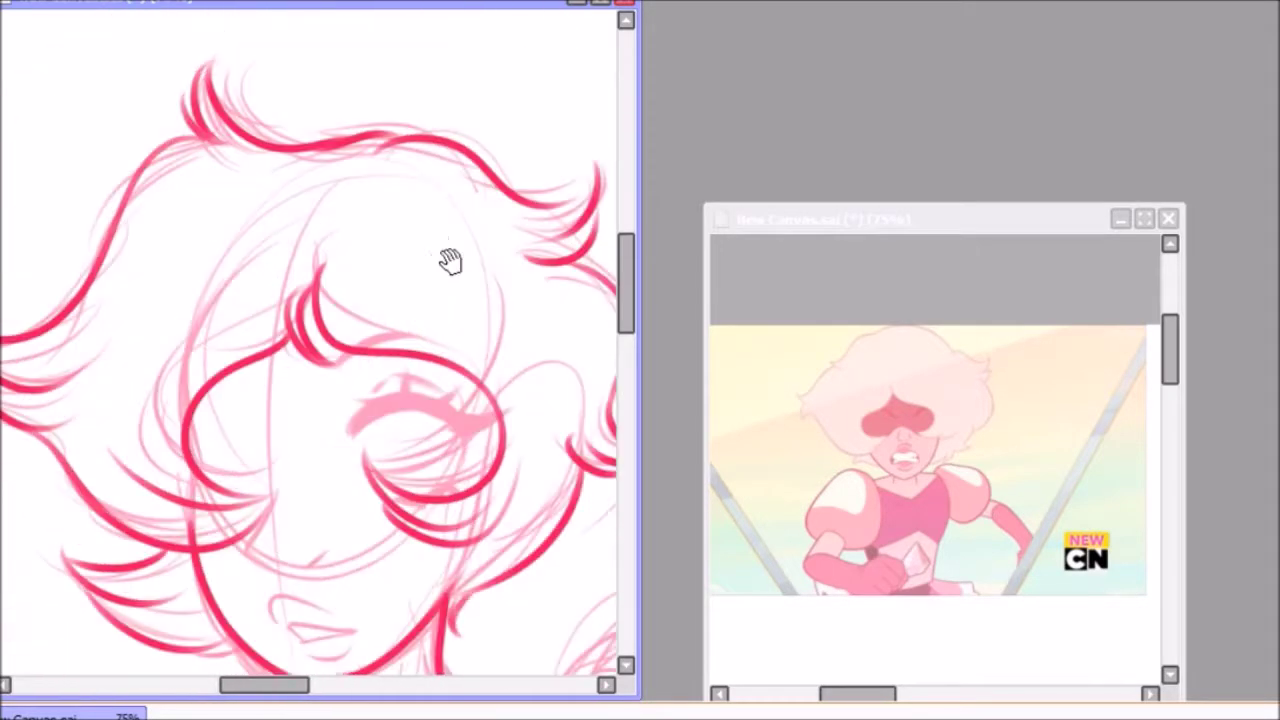
# Ink a thick, arched upper lash line with a winged outer tip on the right-hand eye
pyautogui.scroll(-5, 275, 130)
pyautogui.scroll(-2, 329, 257)
pyautogui.scroll(2, 411, 357)
pyautogui.scroll(1, 314, 114)
pyautogui.scroll(1, 166, 271)
pyautogui.moveTo(166, 271)
pyautogui.mouseDown()
pyautogui.moveTo(385, 268)
pyautogui.moveTo(405, 283)
pyautogui.moveTo(408, 263)
pyautogui.mouseUp()
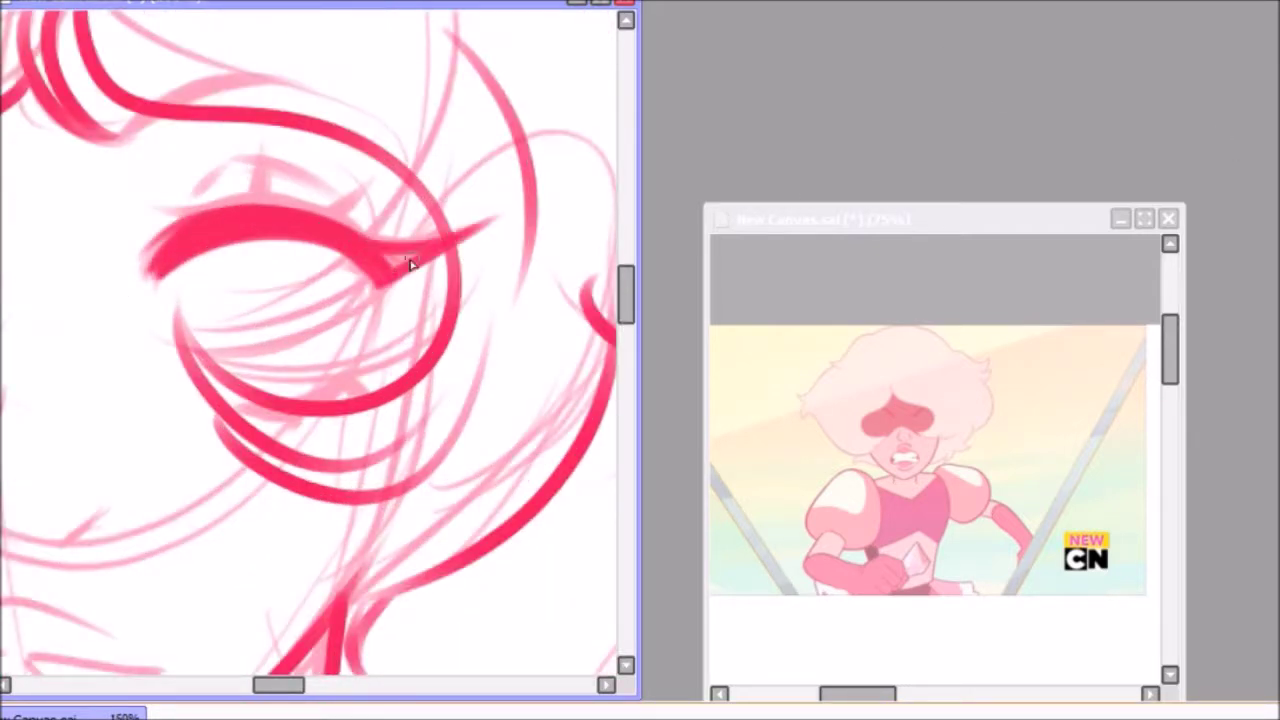
pyautogui.moveTo(304, 230); pyautogui.dragTo(494, 219)
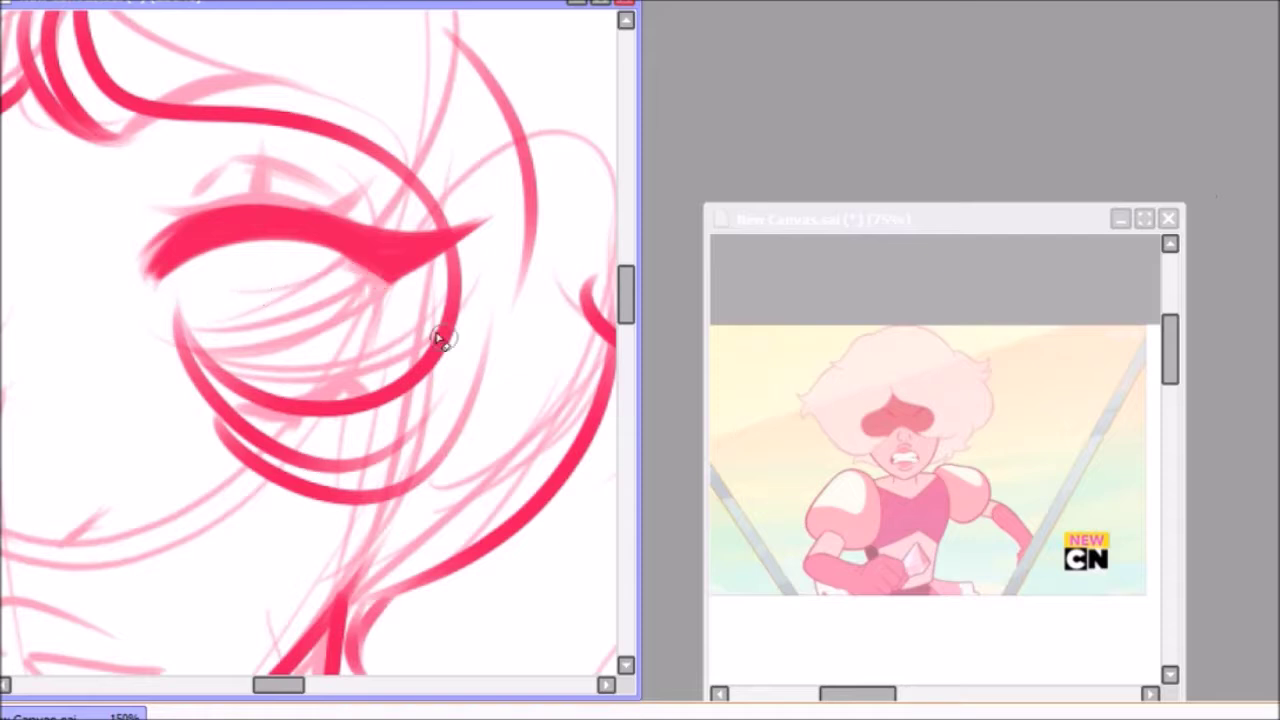
pyautogui.hotkey('ctrl', 'z')
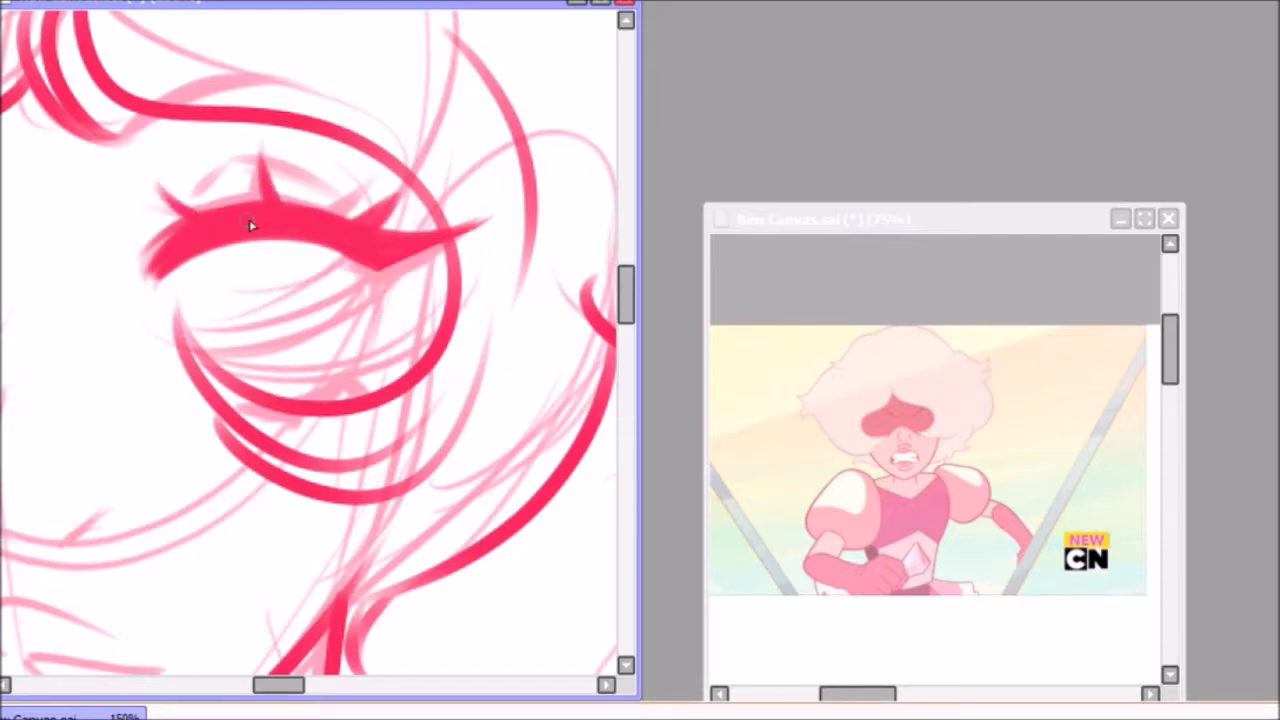
# Add upper lashes, an eyelid crease and a lower lash line to the right-hand eye, then transform the lower lashes to sit closer
pyautogui.moveTo(195, 195); pyautogui.dragTo(258, 158)
pyautogui.moveTo(257, 410); pyautogui.dragTo(306, 413)
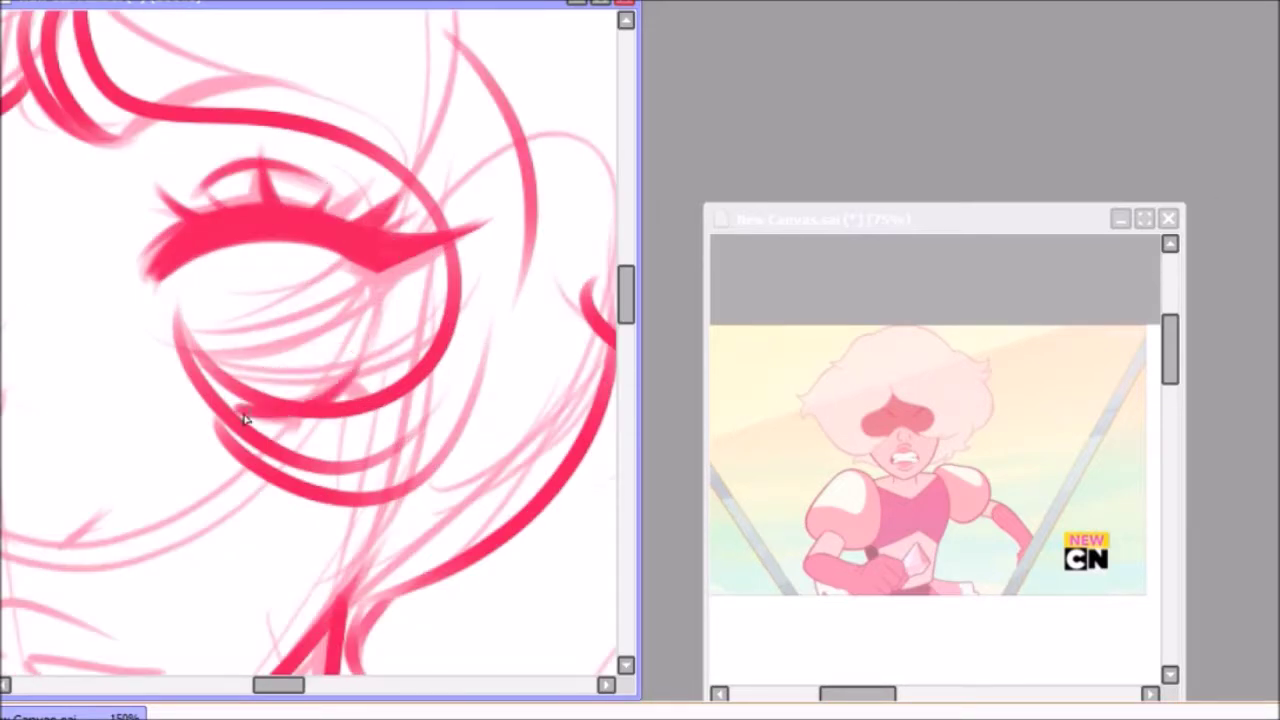
pyautogui.scroll(1, 363, 428)
pyautogui.hotkey('ctrl', 'z')
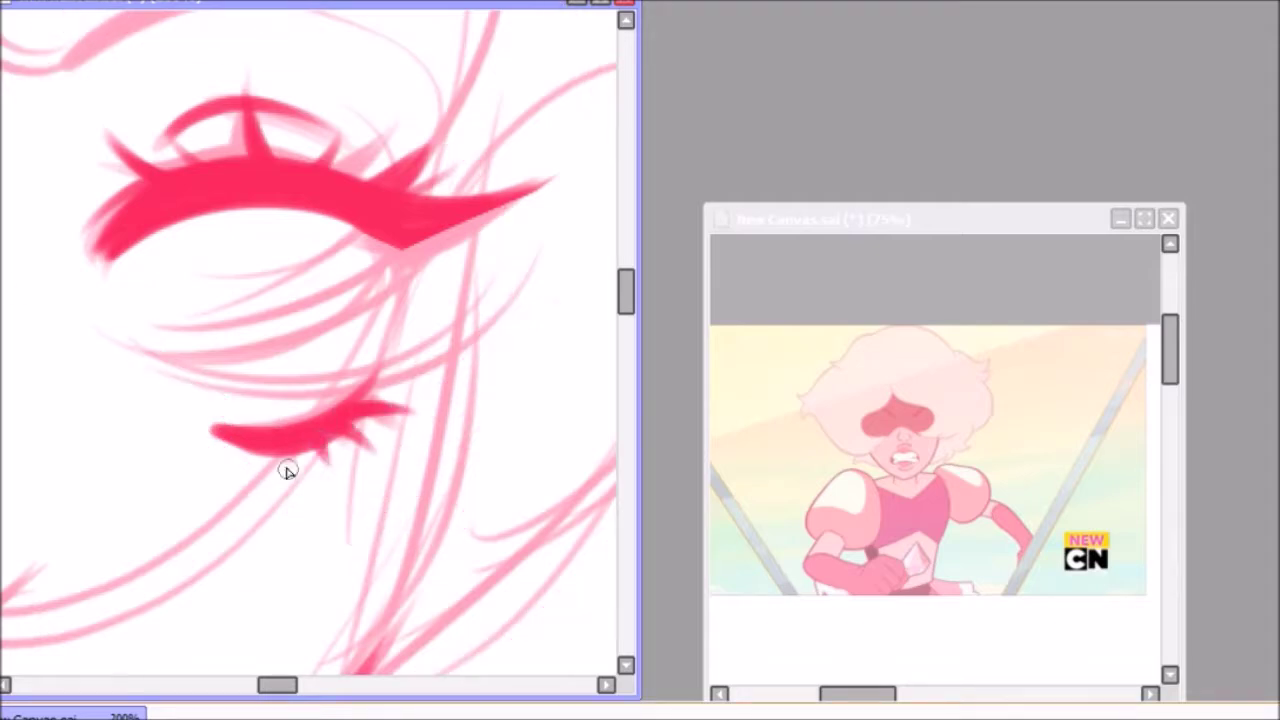
pyautogui.scroll(-2, 322, 455)
pyautogui.scroll(2, 322, 455)
pyautogui.moveTo(309, 320); pyautogui.dragTo(300, 325)
pyautogui.hotkey('ctrl', 't')
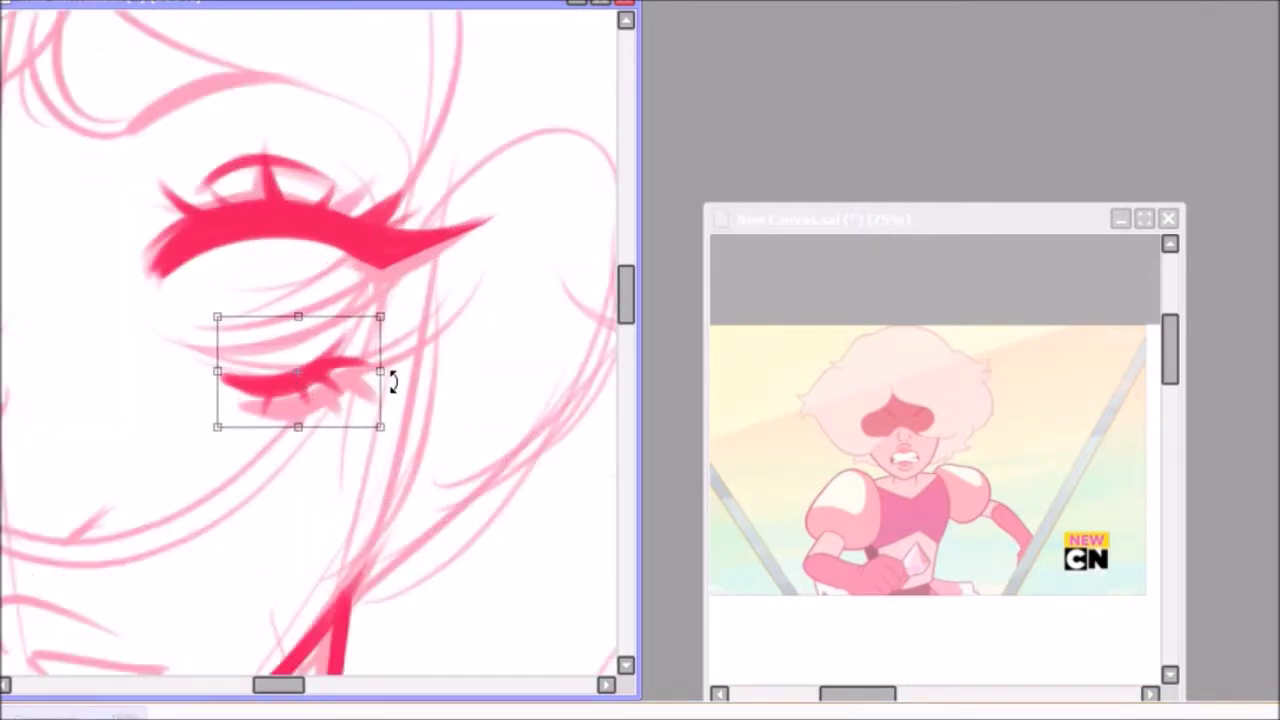
# Place a mirrored copy of the finished eye on the left side of the face
pyautogui.scroll(-2, 322, 397)
pyautogui.moveTo(300, 320); pyautogui.dragTo(95, 317)
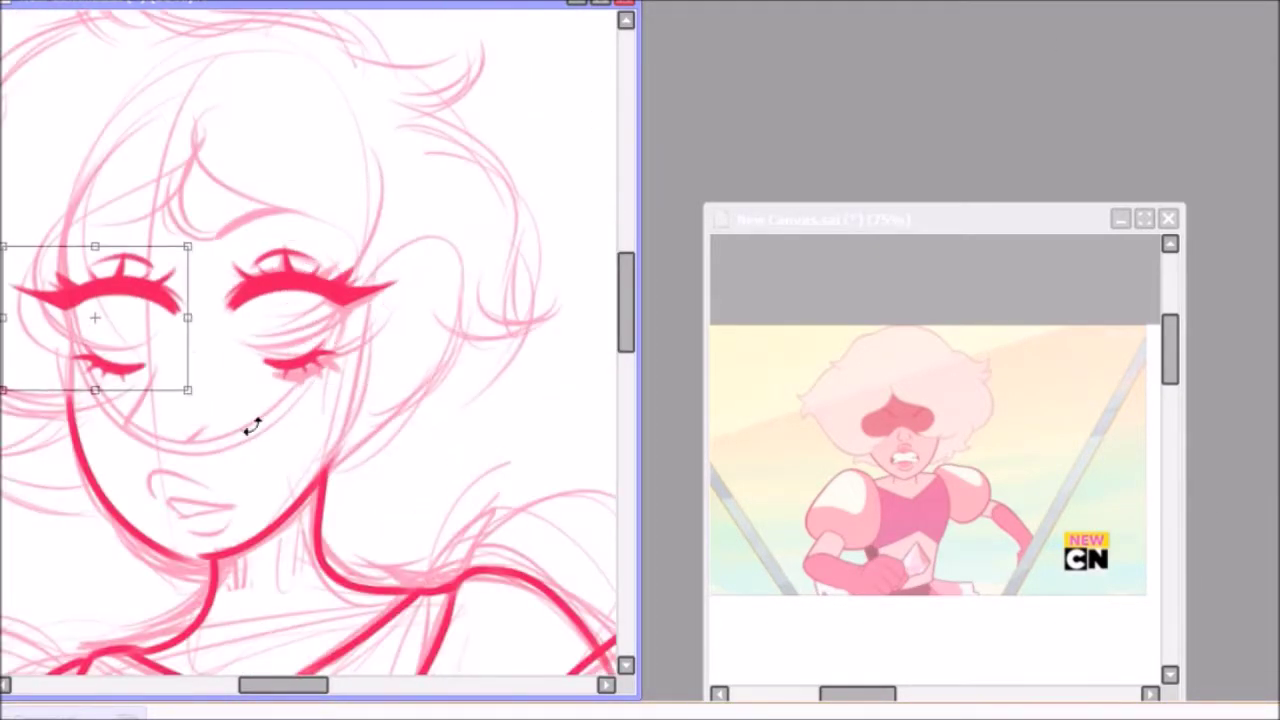
pyautogui.press('Return')
pyautogui.moveTo(252, 427); pyautogui.dragTo(289, 294)
# Transform the eye line art to fit the position and tilt of the face
pyautogui.hotkey('ctrl', 't')
pyautogui.moveTo(446, 289); pyautogui.dragTo(471, 280)
pyautogui.moveTo(349, 251); pyautogui.dragTo(349, 251)
pyautogui.press('Return')
pyautogui.scroll(1, 337, 214)
pyautogui.hotkey('ctrl', 't')
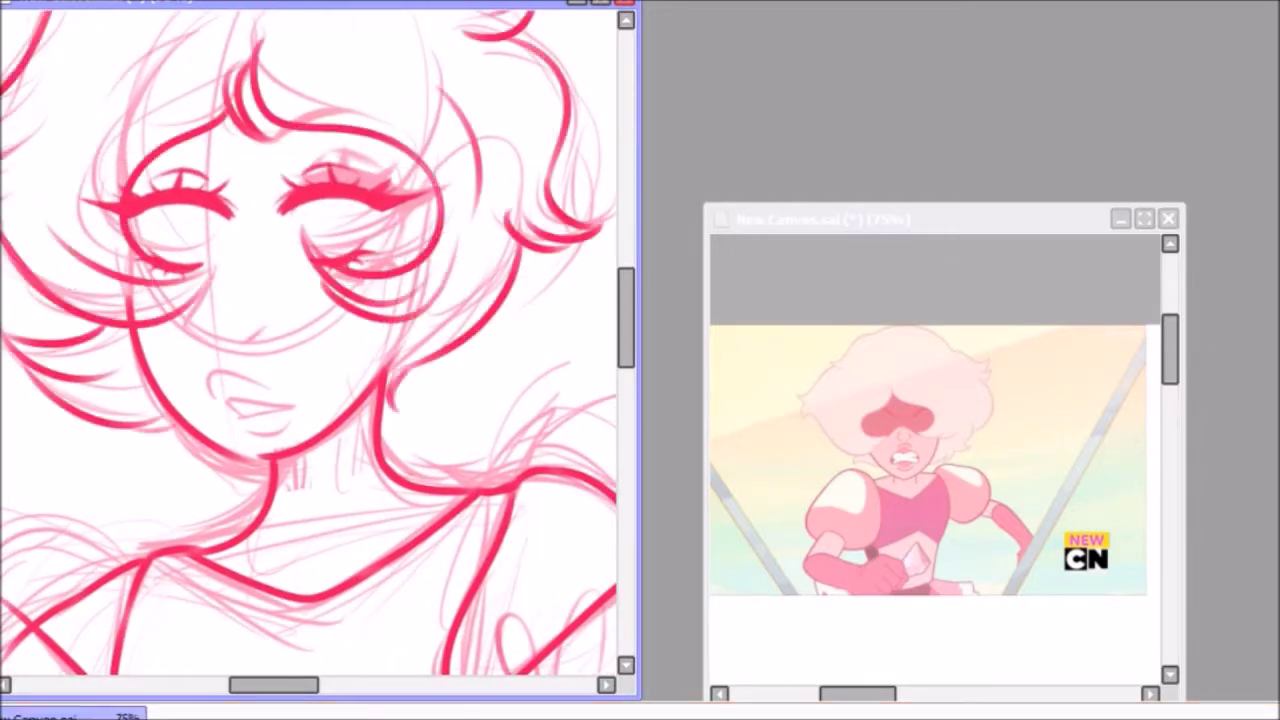
pyautogui.press('Return')
# Ink the nose, the pouting lips and a curved eyebrow, checking the face in a mirrored view
pyautogui.scroll(1, 233, 265)
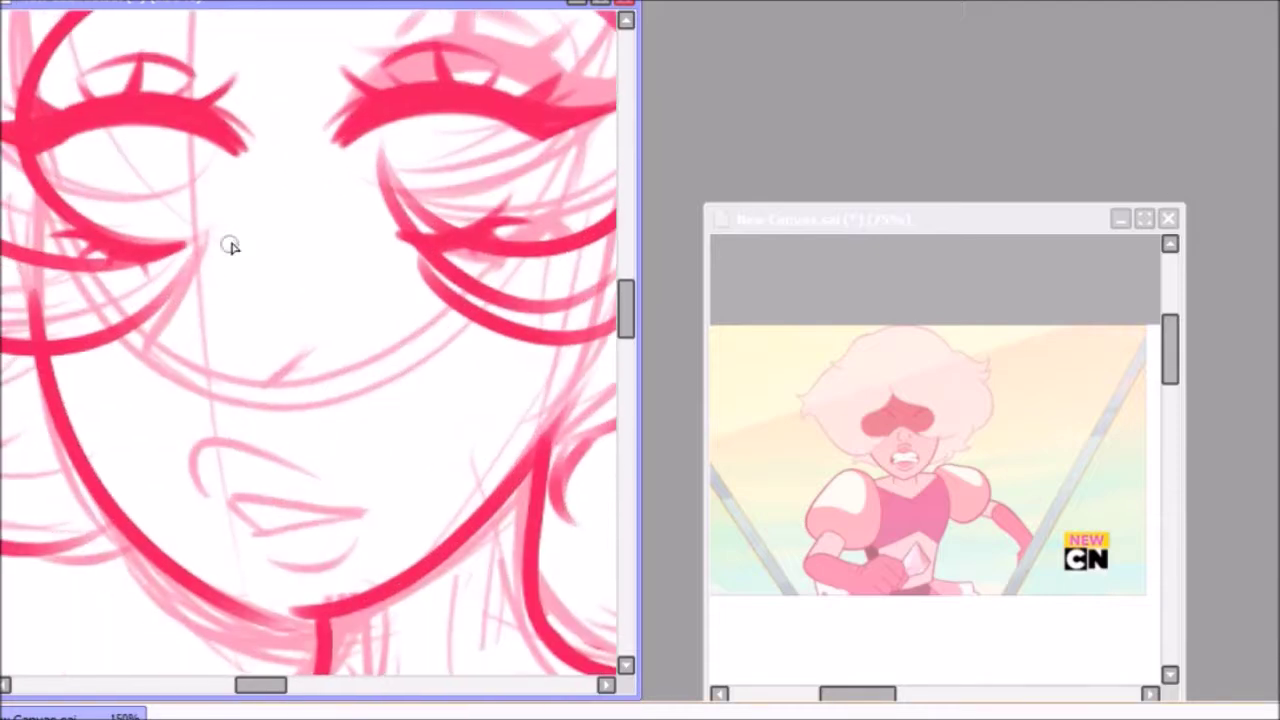
pyautogui.scroll(-3, 186, 491)
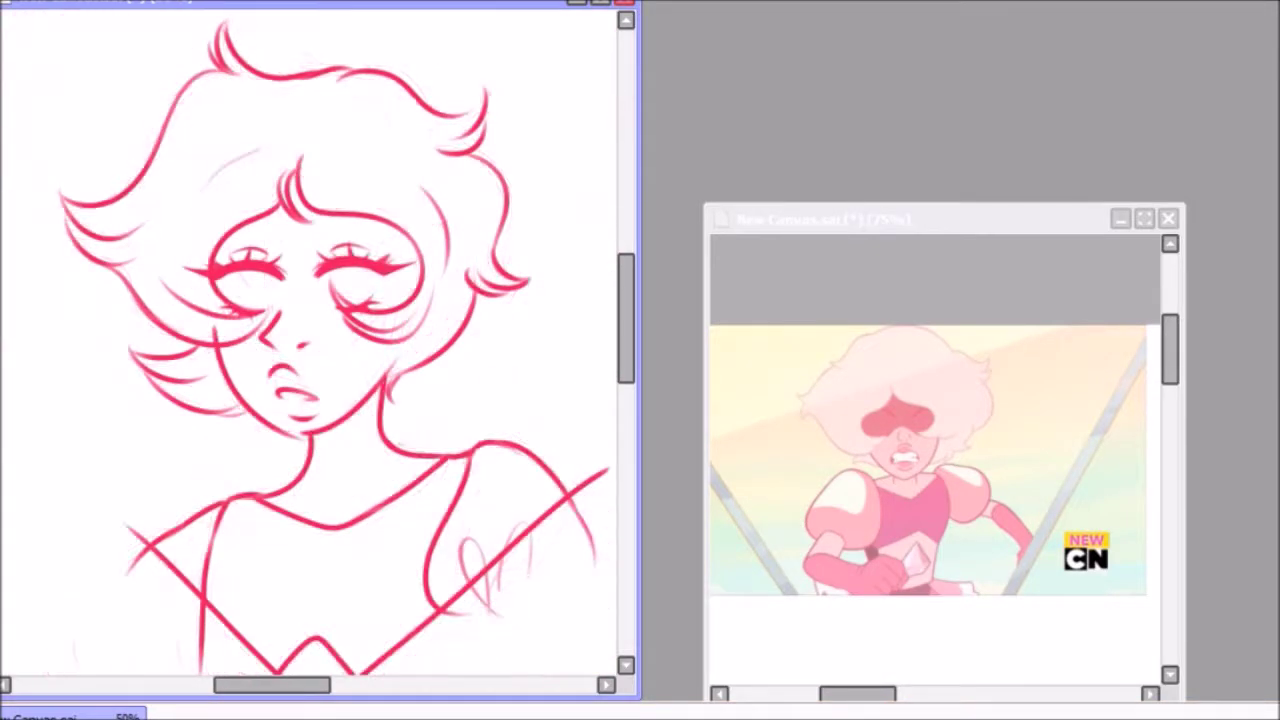
pyautogui.scroll(2, 476, 165)
pyautogui.hotkey('ctrl', 'z')
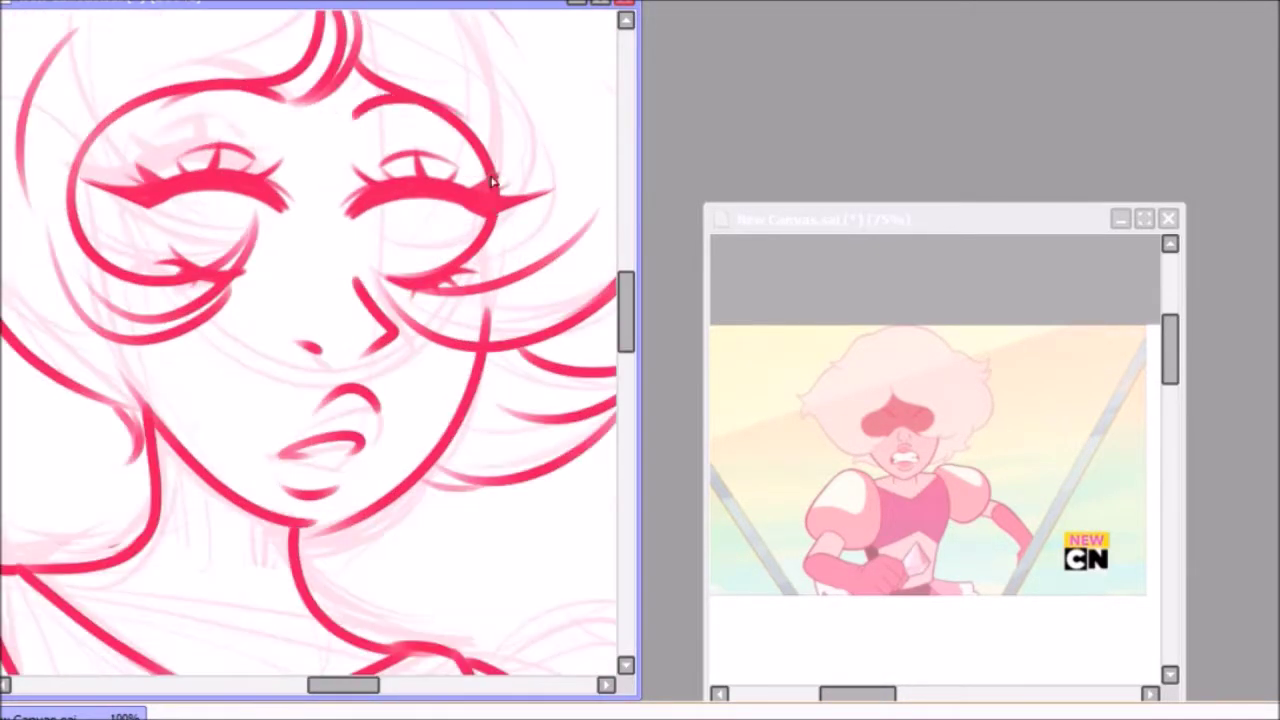
pyautogui.hotkey('ctrl', 'y')
pyautogui.scroll(-2, 138, 305)
# Erase the line ends that overshoot the shoulders, gem and diagonal edges, leaving a clean pointed bust outline
pyautogui.scroll(3, 120, 251)
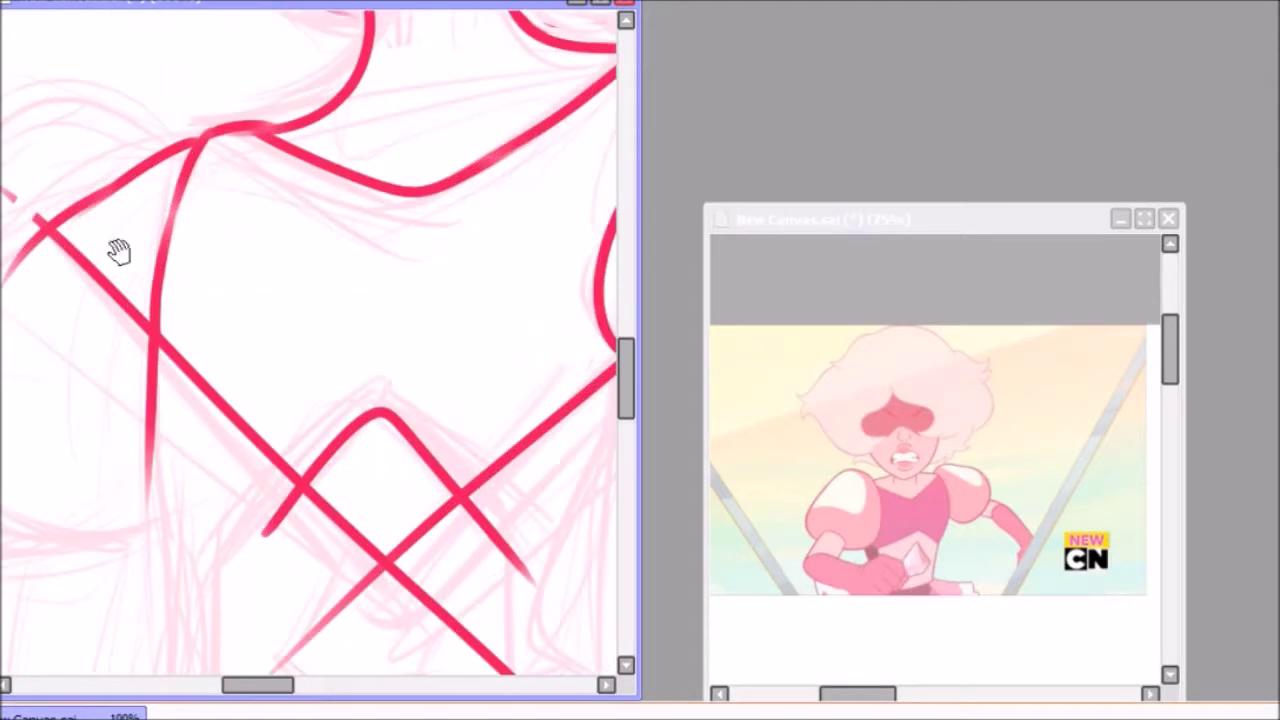
pyautogui.moveTo(120, 251); pyautogui.dragTo(163, 251)
pyautogui.moveTo(317, 470); pyautogui.dragTo(257, 320)
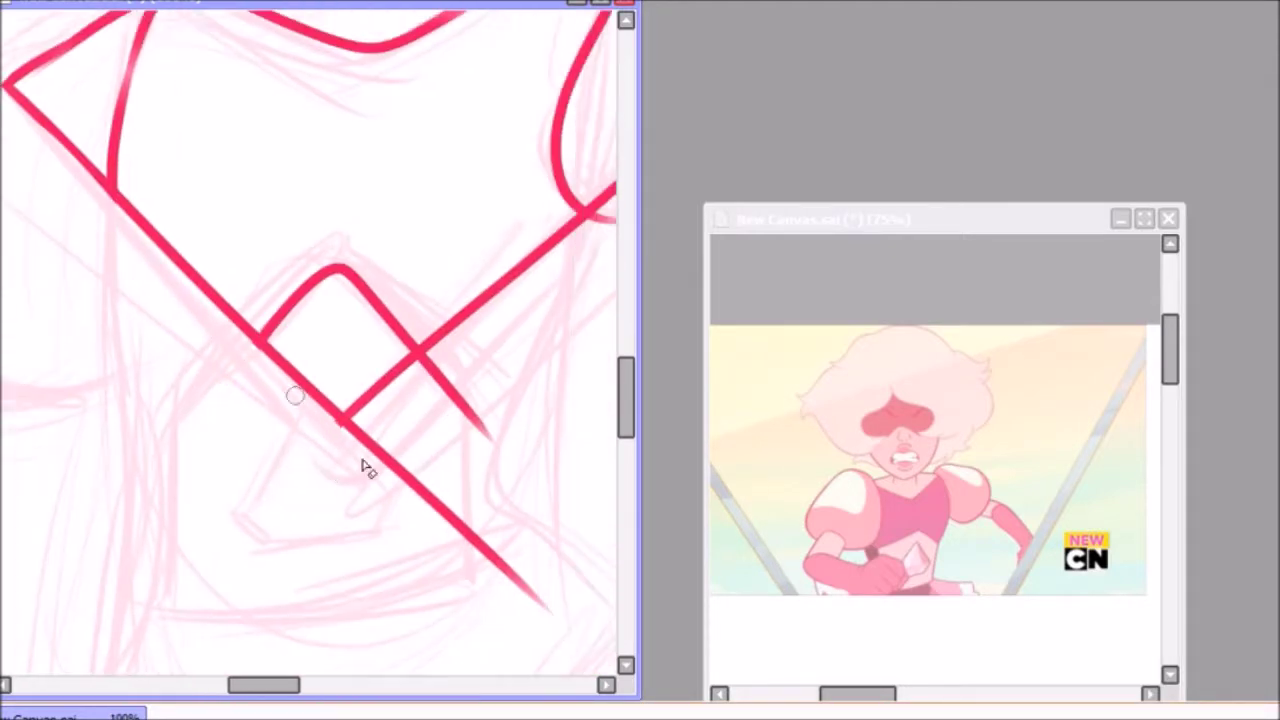
pyautogui.moveTo(363, 466); pyautogui.dragTo(255, 425)
pyautogui.hotkey('ctrl', 'z')
pyautogui.hotkey('ctrl', 'z')
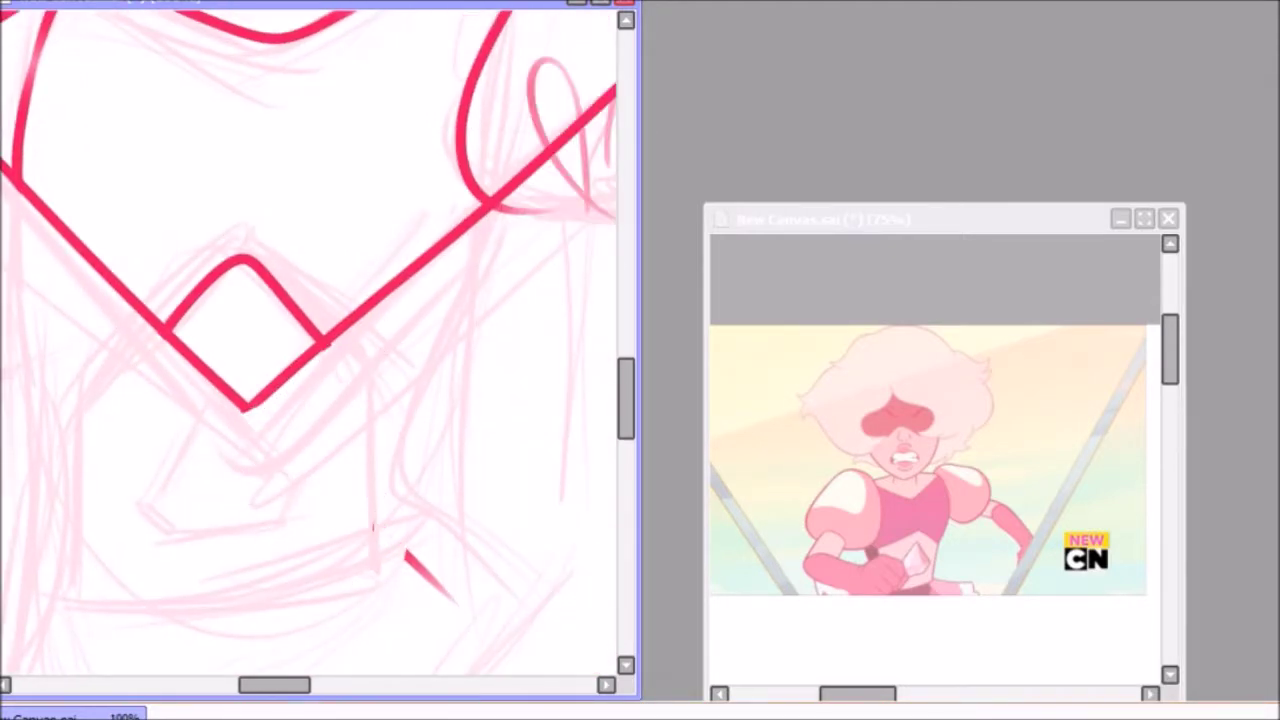
pyautogui.moveTo(380, 370); pyautogui.dragTo(250, 500)
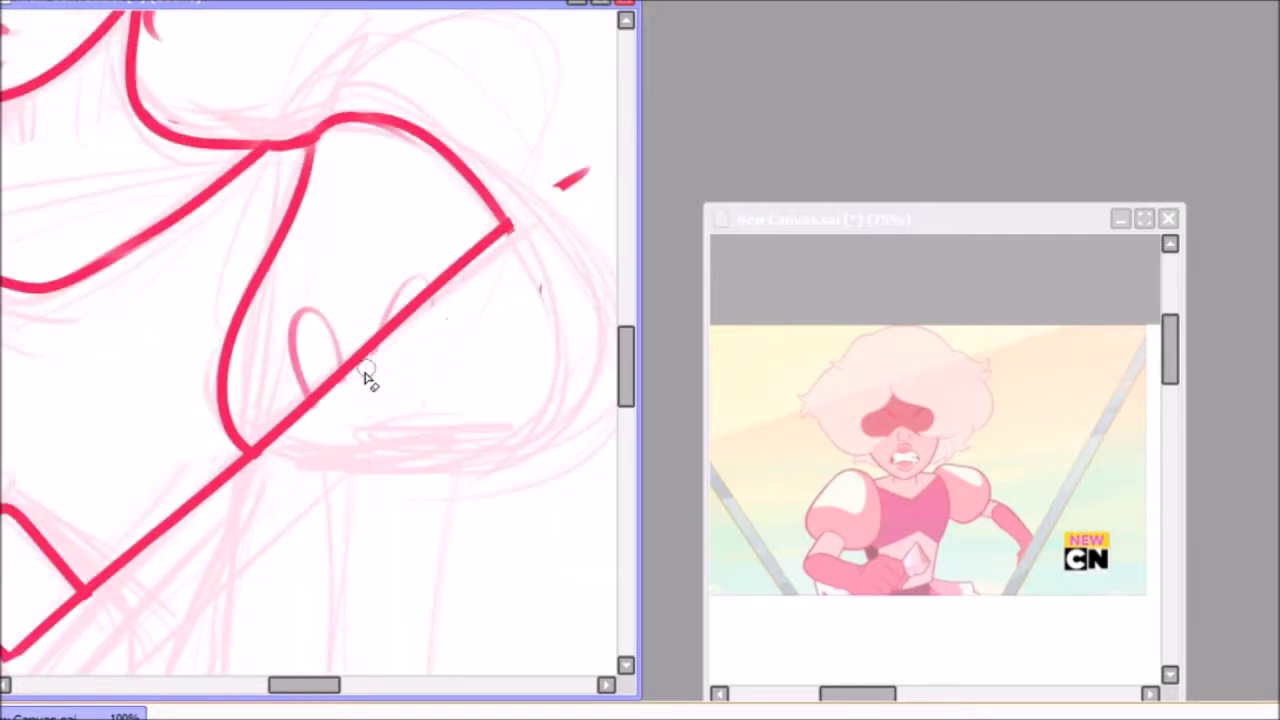
pyautogui.scroll(-2, 427, 172)
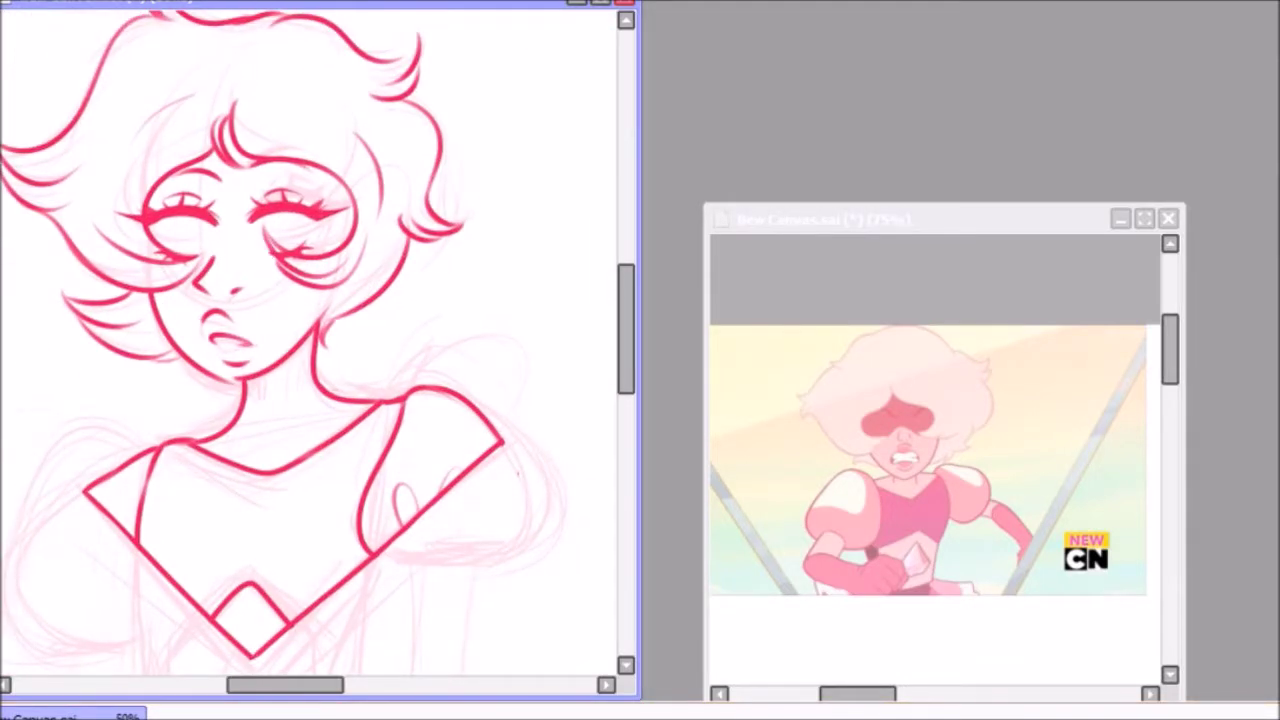
# Add a solid round pupil to each eye in the line art colour
pyautogui.scroll(2, 280, 229)
pyautogui.click(343, 171)
pyautogui.click(143, 189)
pyautogui.scroll(-3, 143, 189)
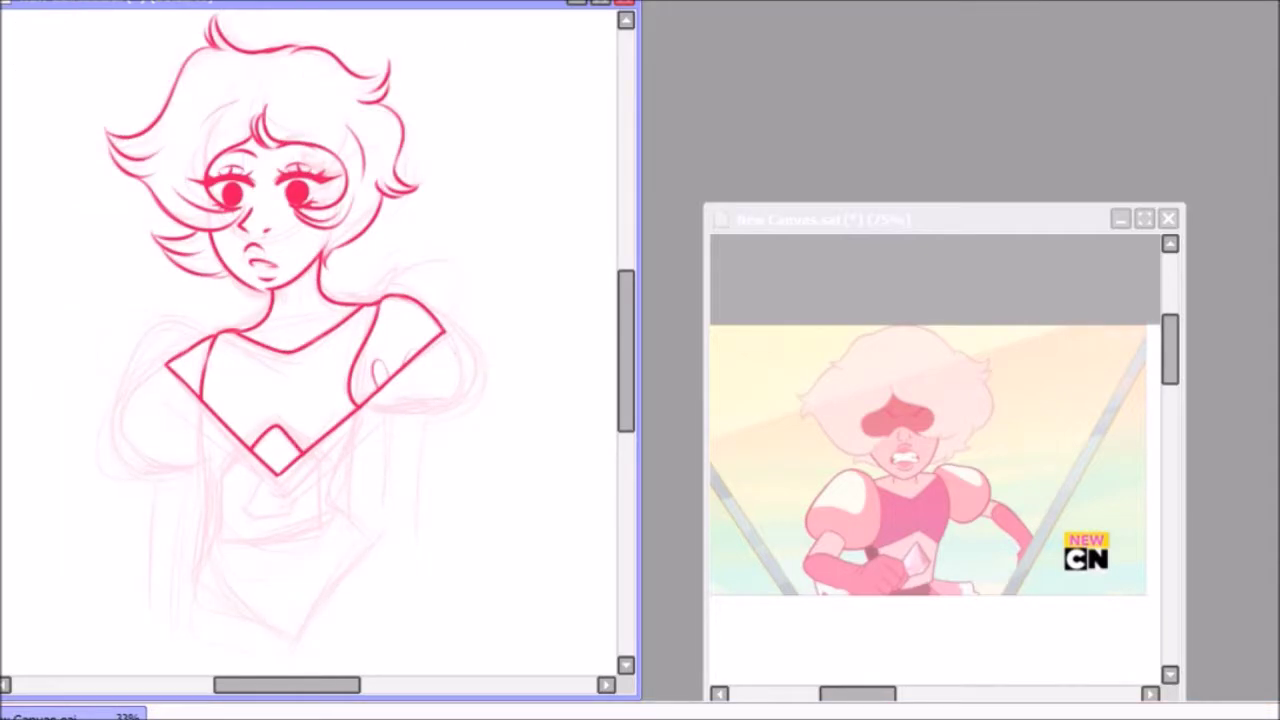
# Hide the rough sketch, select the character's whole silhouette and fill it with light pink
pyautogui.scroll(5, 289, 414)
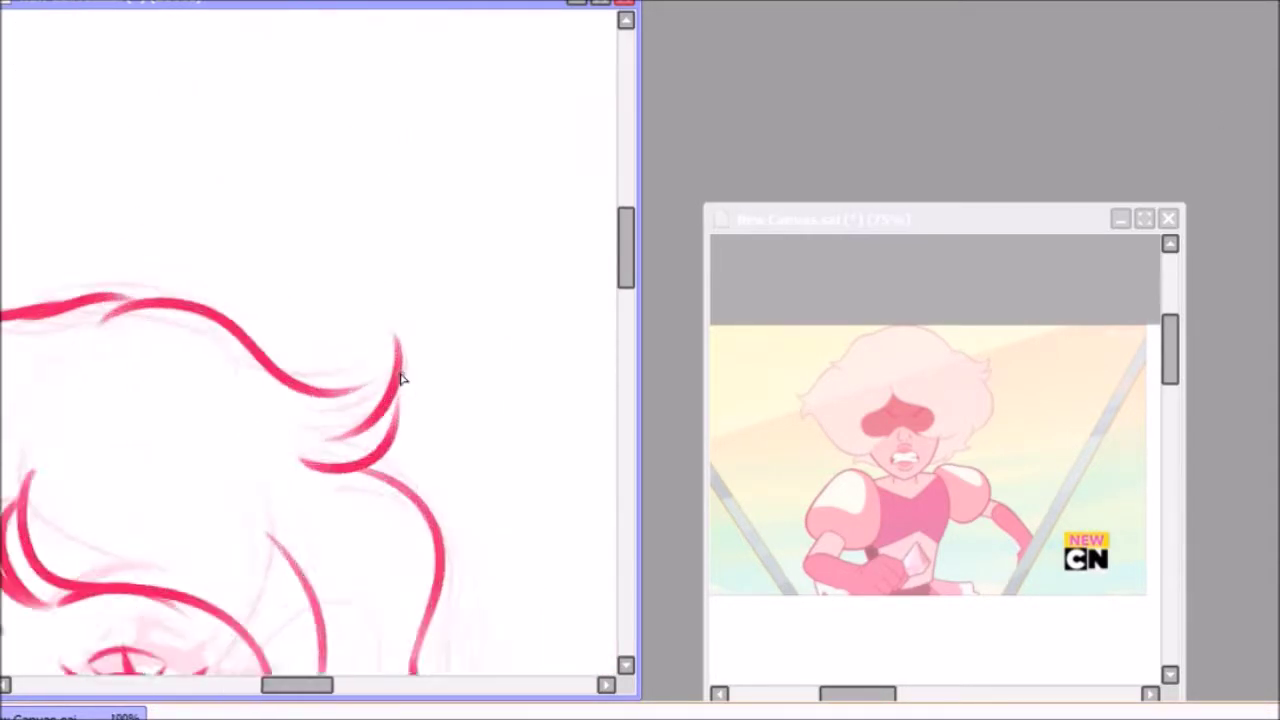
pyautogui.scroll(-5, 397, 442)
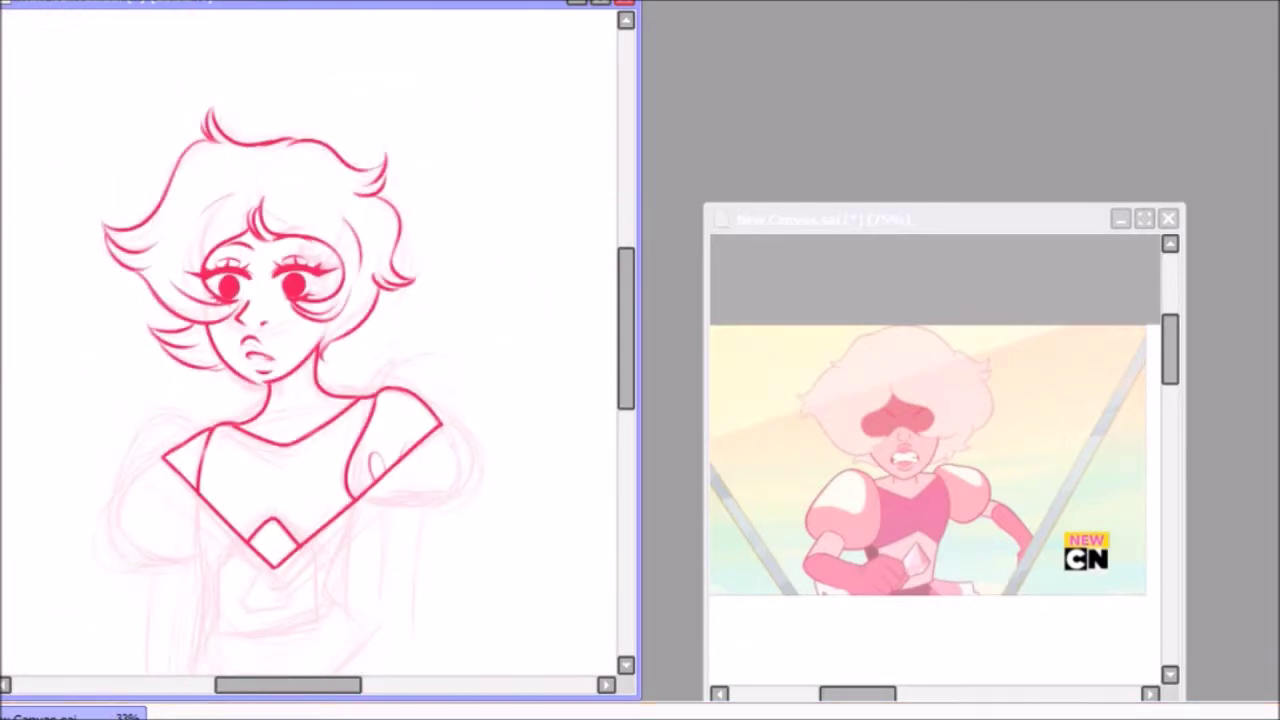
pyautogui.scroll(-2, 511, 255)
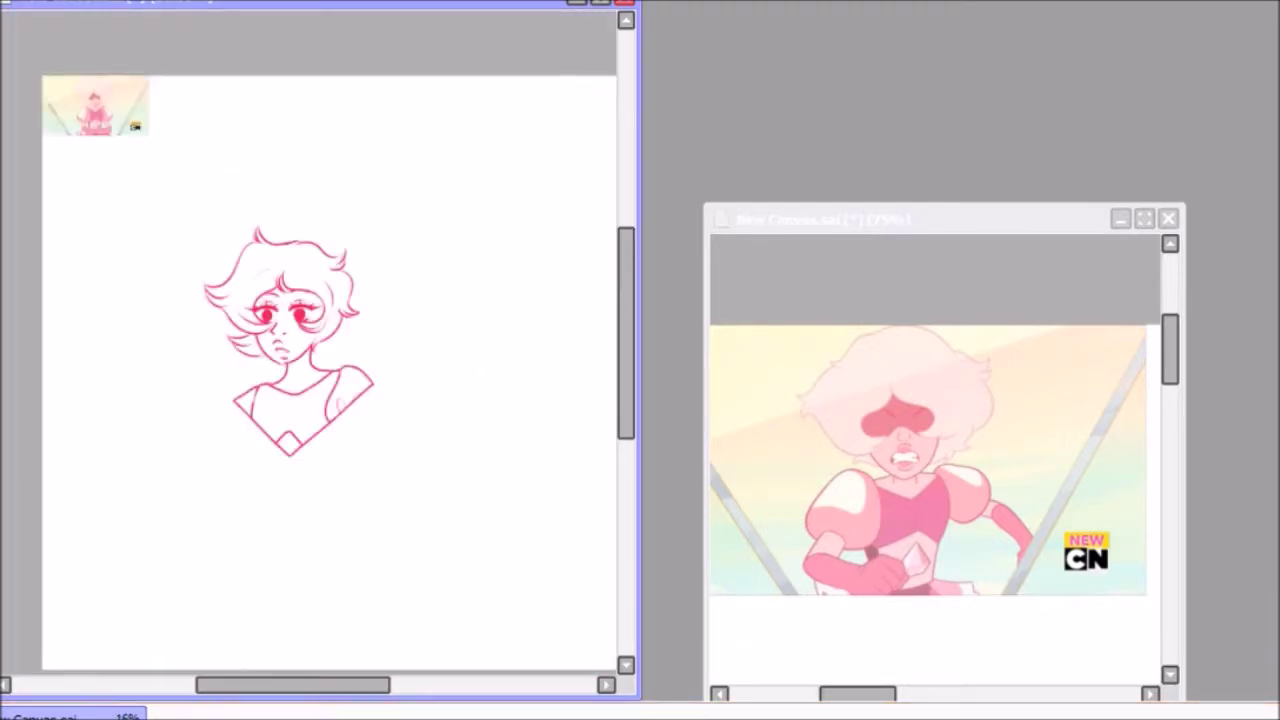
pyautogui.scroll(1, 300, 350)
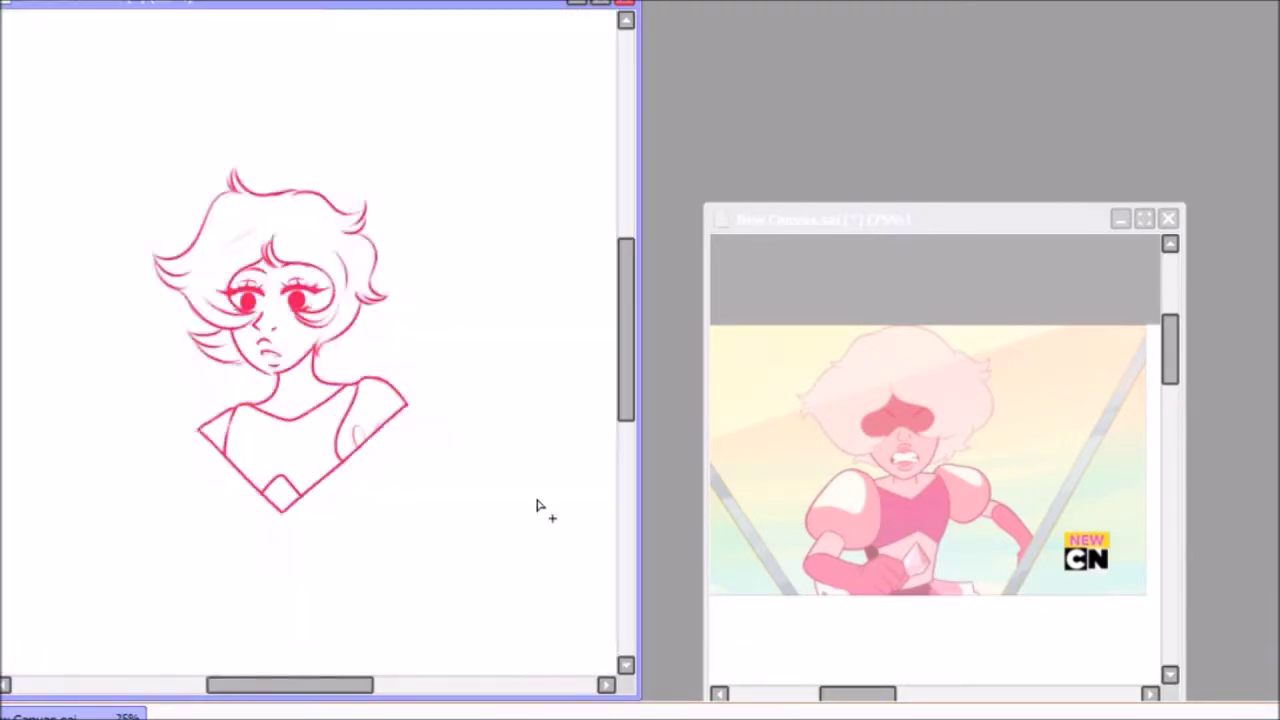
pyautogui.scroll(1, 567, 532)
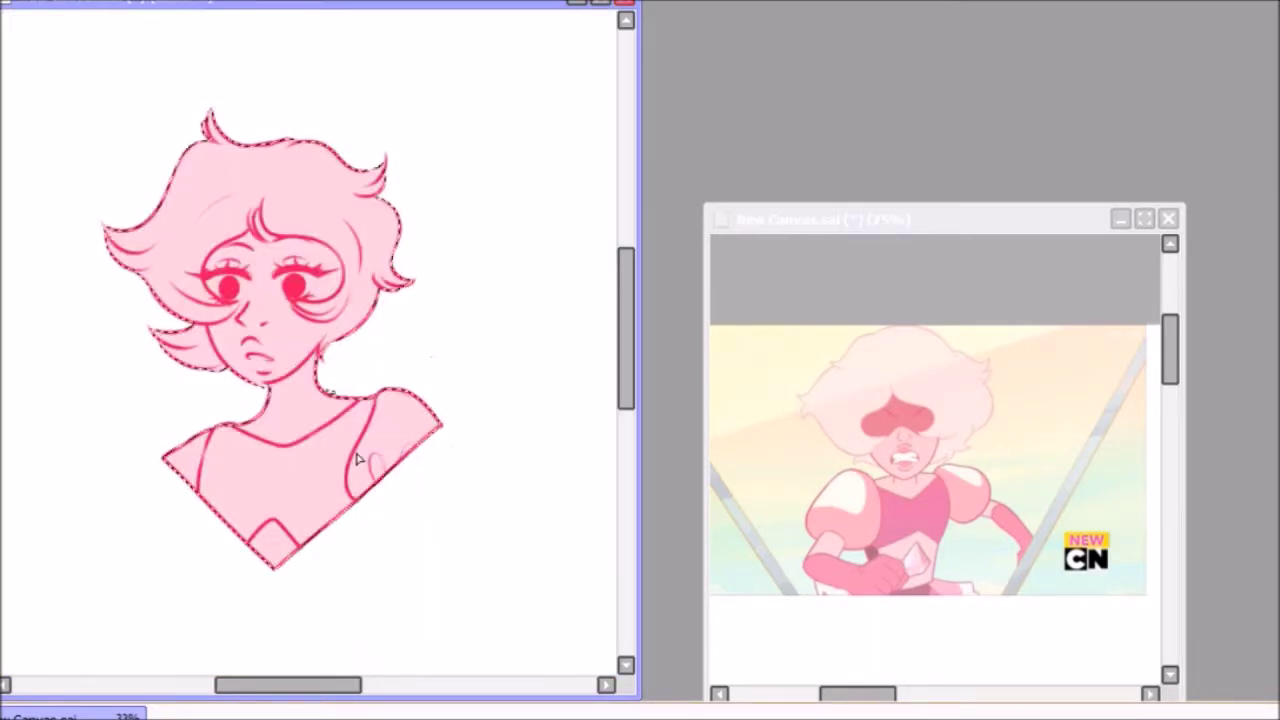
pyautogui.scroll(3, 461, 428)
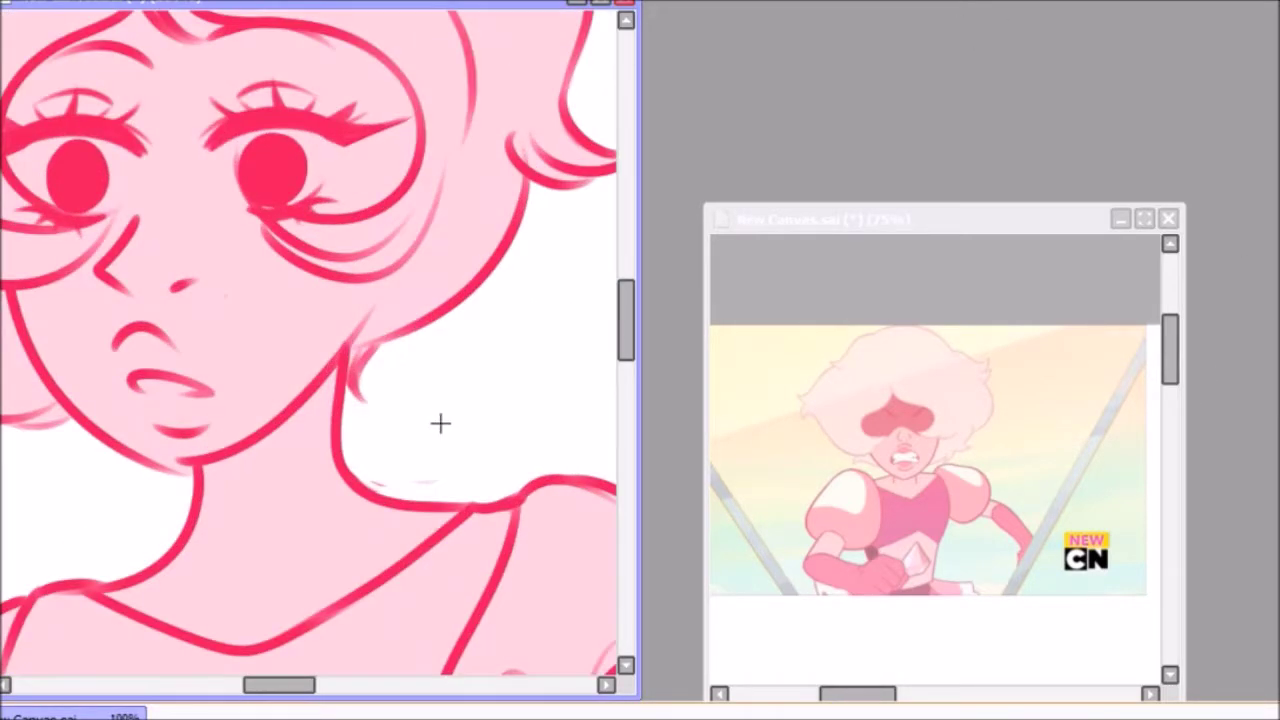
# Change the silhouette's base colour to a warmer peach-pink and save the drawing
pyautogui.moveTo(461, 428); pyautogui.dragTo(493, 358)
pyautogui.scroll(-3, 137, 365)
pyautogui.scroll(1, 423, 414)
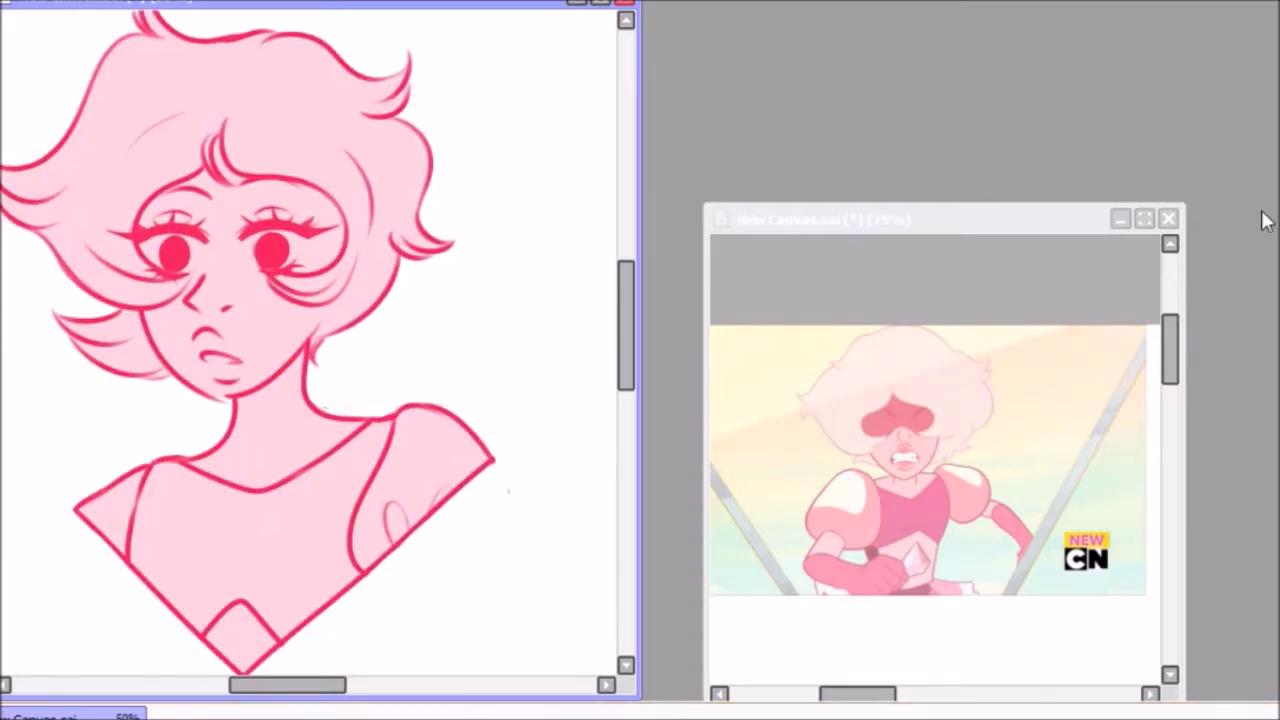
pyautogui.moveTo(8, 133); pyautogui.dragTo(79, 157)
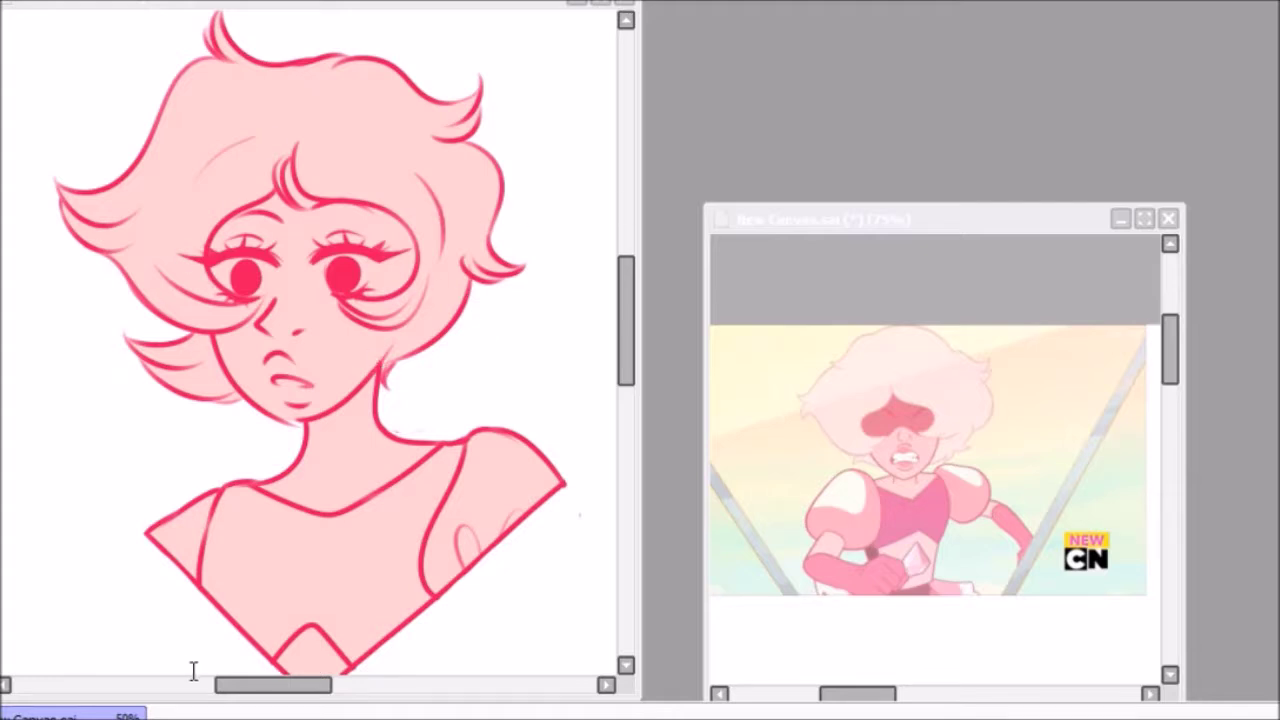
pyautogui.click(324, 128)
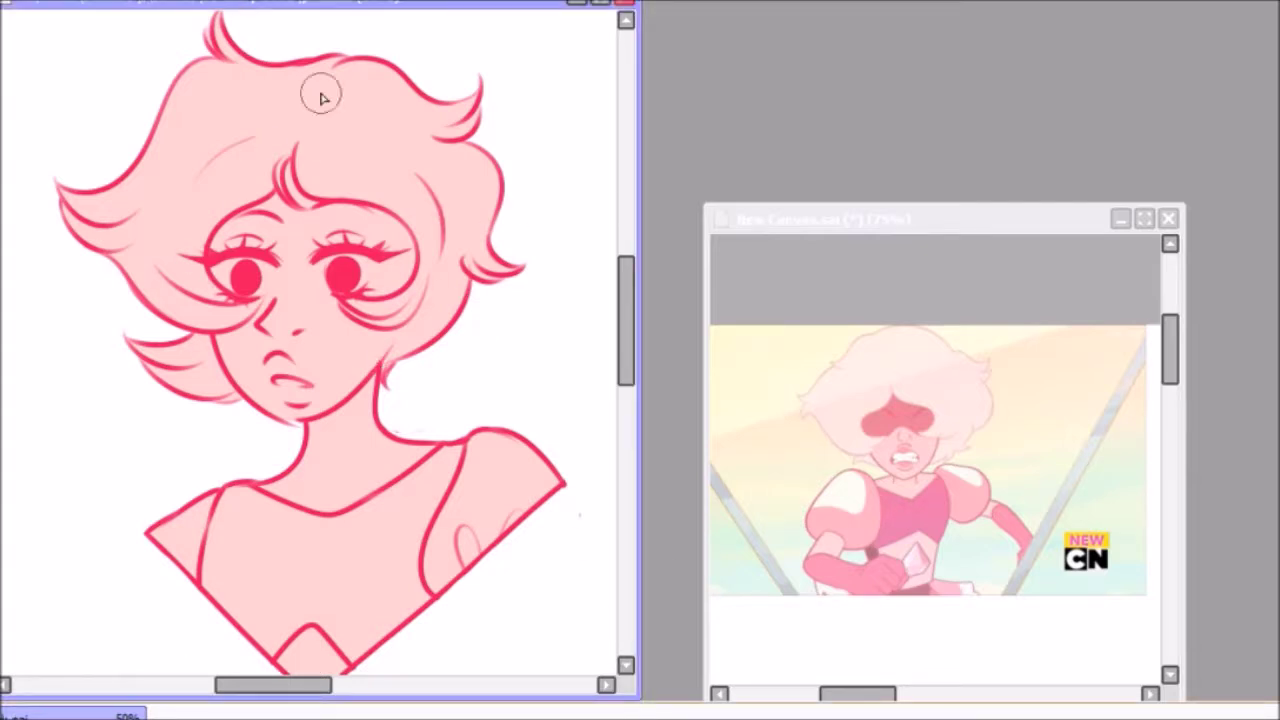
# Paint the crown and outer sections of the hair cream, working against a grey background
pyautogui.moveTo(300, 112); pyautogui.dragTo(135, 292)
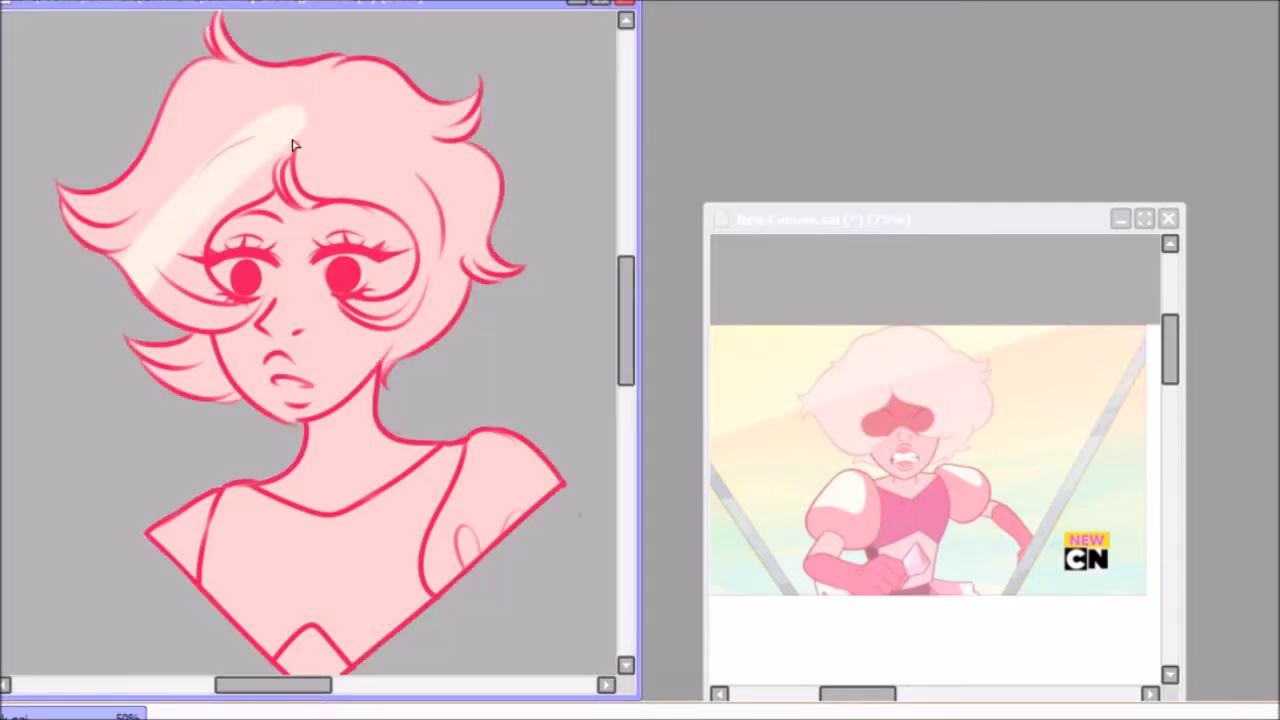
pyautogui.moveTo(294, 143); pyautogui.dragTo(110, 230)
pyautogui.moveTo(240, 70)
pyautogui.mouseDown()
pyautogui.moveTo(177, 120)
pyautogui.moveTo(137, 185)
pyautogui.mouseUp()
pyautogui.moveTo(330, 200); pyautogui.dragTo(428, 433)
pyautogui.scroll(3, 428, 433)
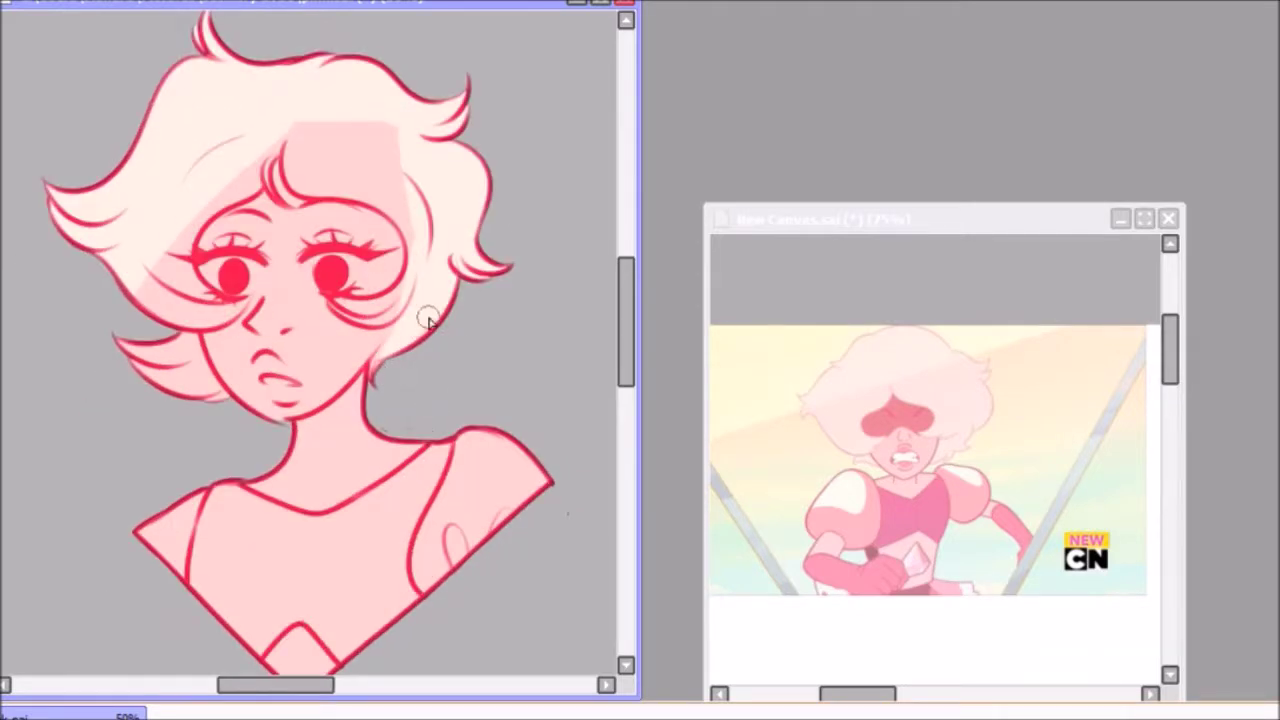
pyautogui.moveTo(500, 318)
pyautogui.mouseDown()
pyautogui.moveTo(177, 143)
pyautogui.moveTo(249, 191)
pyautogui.moveTo(314, 78)
pyautogui.mouseUp()
# Fill the remaining fringe, cheek strands and lower-left hair flicks with cream up to the face outline
pyautogui.moveTo(100, 340); pyautogui.dragTo(300, 357)
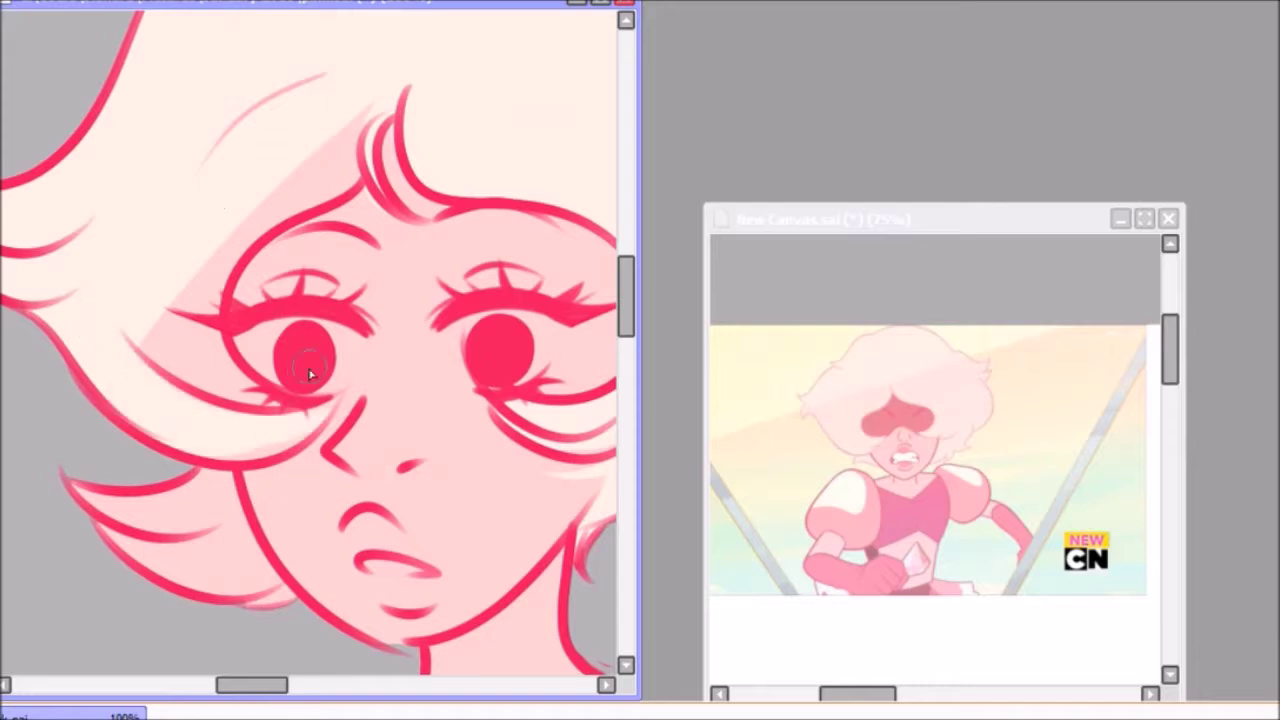
pyautogui.moveTo(280, 400); pyautogui.dragTo(149, 263)
pyautogui.moveTo(220, 280)
pyautogui.mouseDown()
pyautogui.moveTo(357, 103)
pyautogui.moveTo(250, 240)
pyautogui.mouseUp()
pyautogui.moveTo(181, 434); pyautogui.dragTo(166, 275)
pyautogui.scroll(-3, 166, 275)
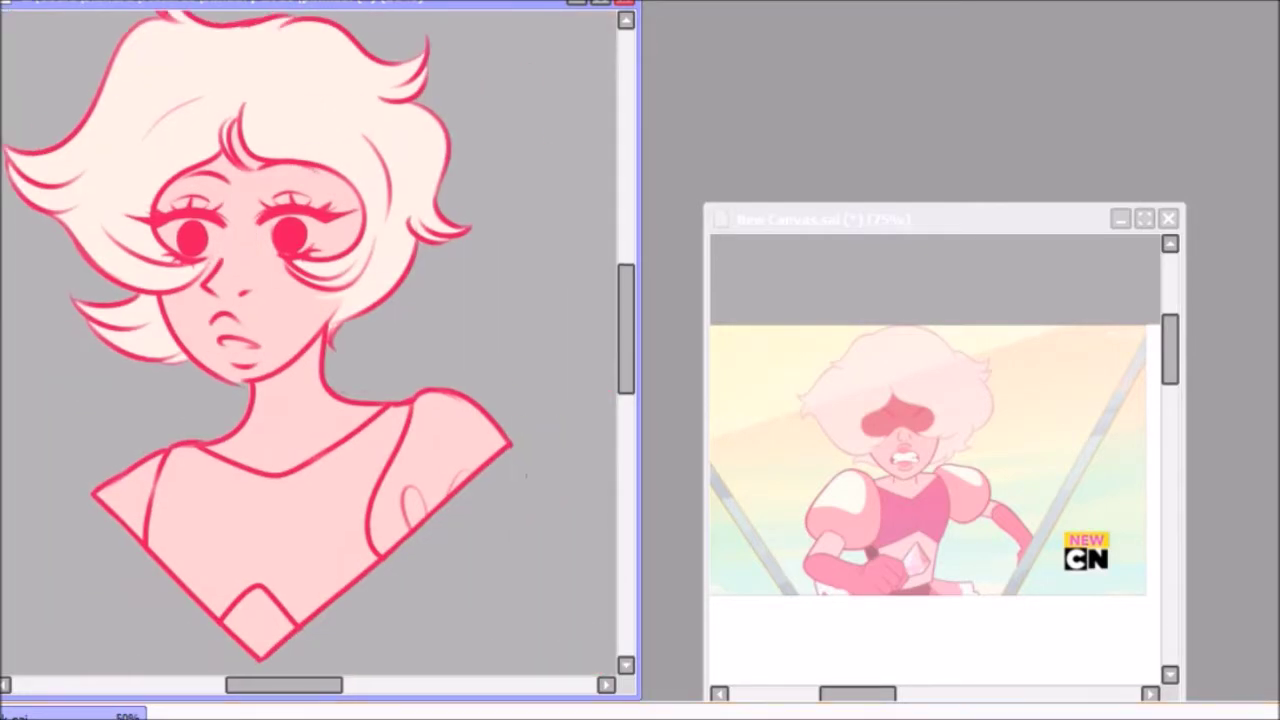
# Paint the top medium pink around the diamond gem and colour both sleeves a lighter pink up to their outlines
pyautogui.moveTo(297, 450); pyautogui.dragTo(291, 355)
pyautogui.moveTo(180, 360); pyautogui.dragTo(200, 520)
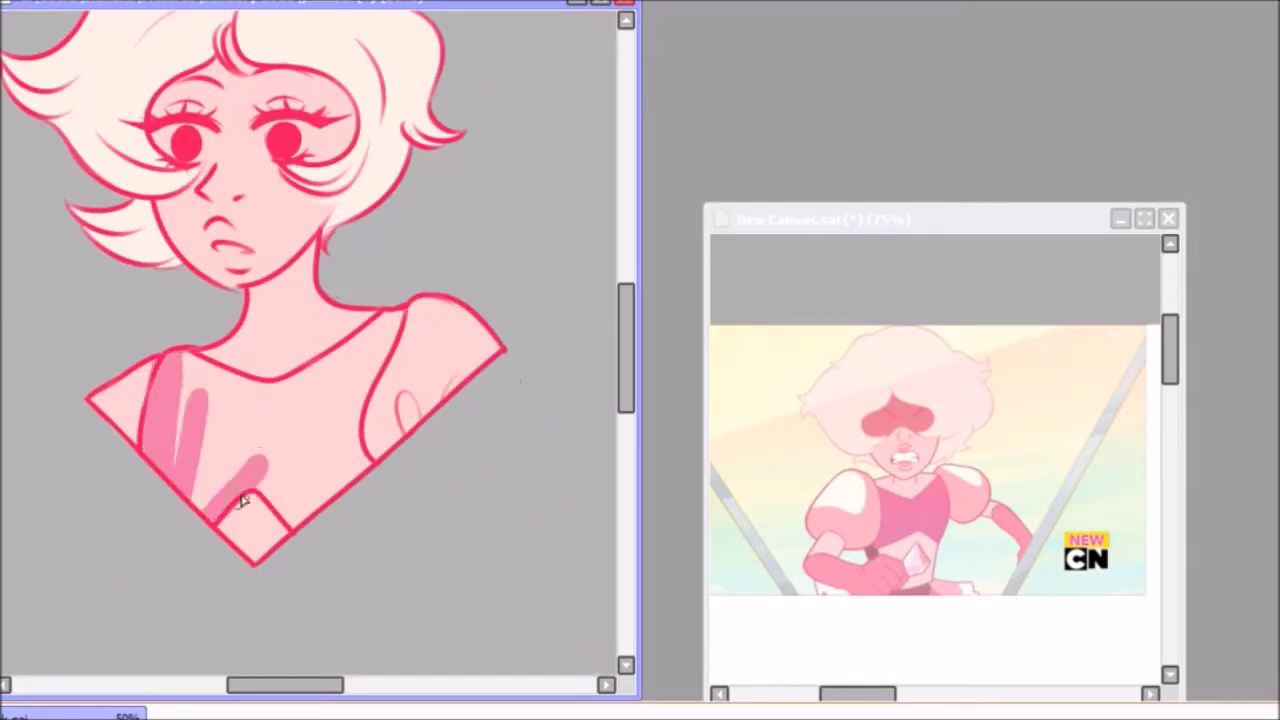
pyautogui.moveTo(160, 340); pyautogui.dragTo(266, 509)
pyautogui.moveTo(300, 460); pyautogui.dragTo(399, 374)
pyautogui.moveTo(330, 350); pyautogui.dragTo(320, 430)
pyautogui.moveTo(470, 340); pyautogui.dragTo(451, 309)
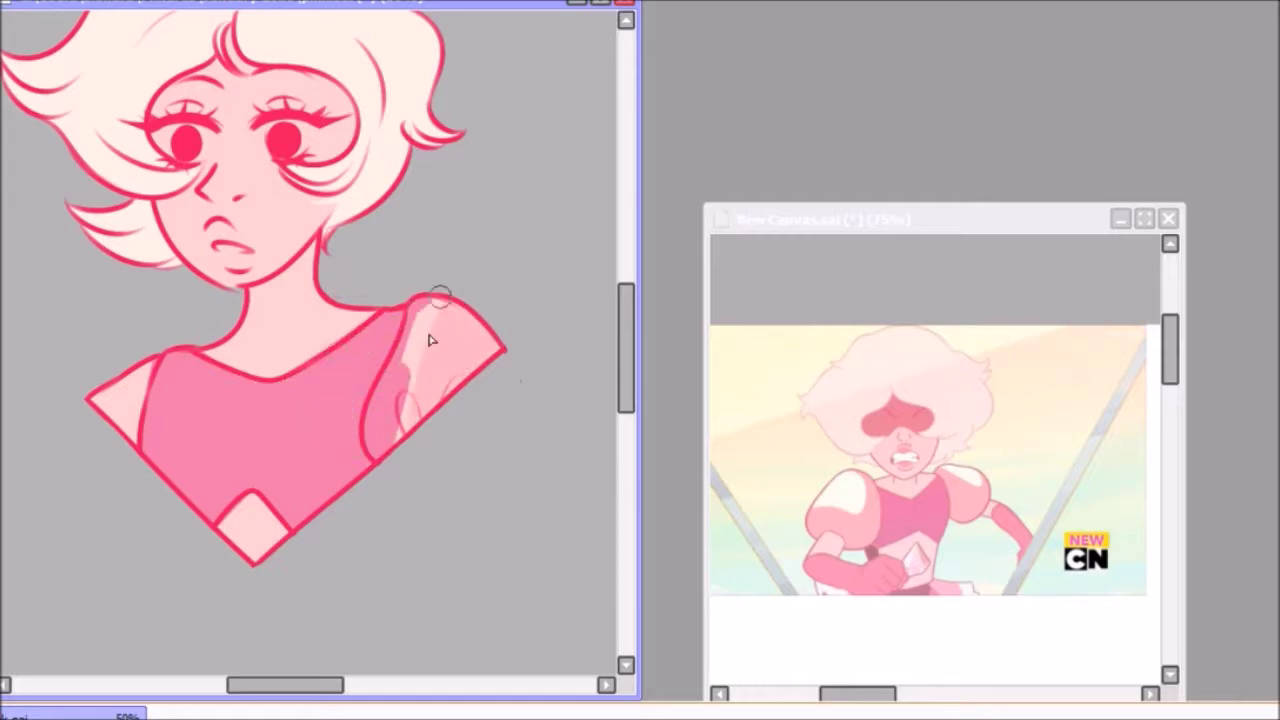
pyautogui.moveTo(400, 420); pyautogui.dragTo(432, 338)
# Fill the whites of both eyes and the teeth with cream
pyautogui.scroll(2, 128, 430)
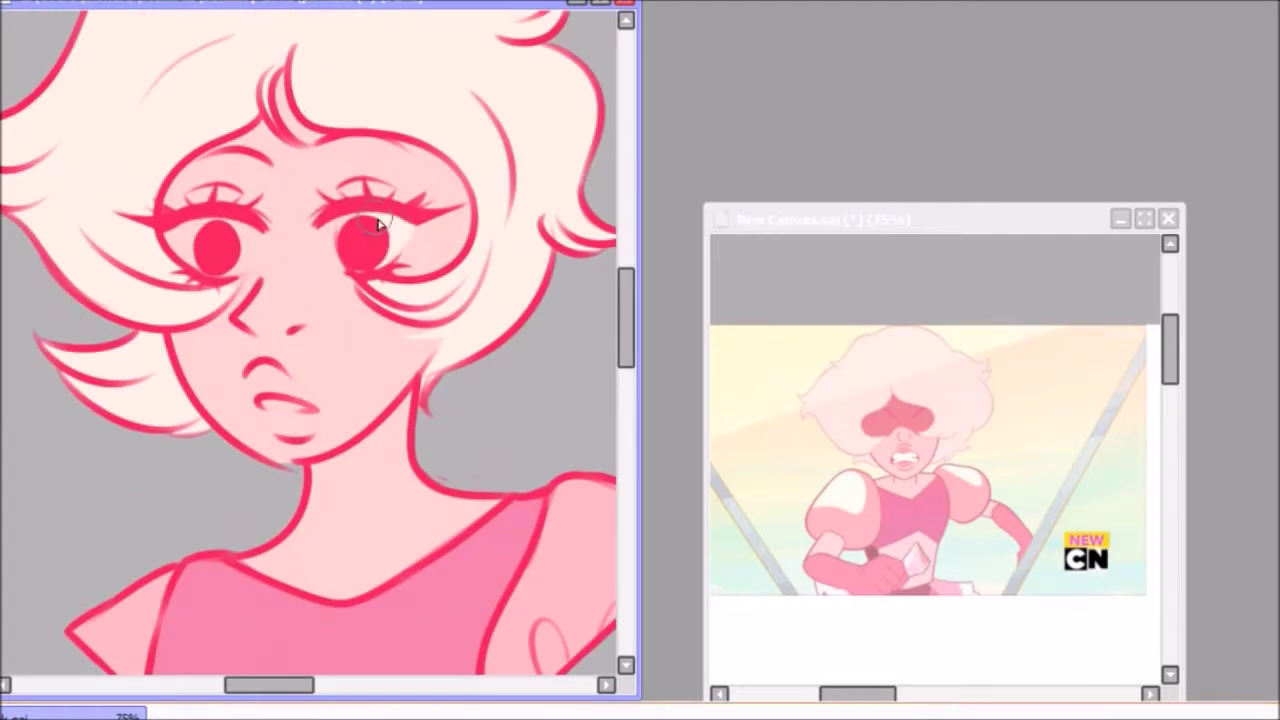
pyautogui.scroll(-2, 392, 230)
pyautogui.scroll(2, 451, 294)
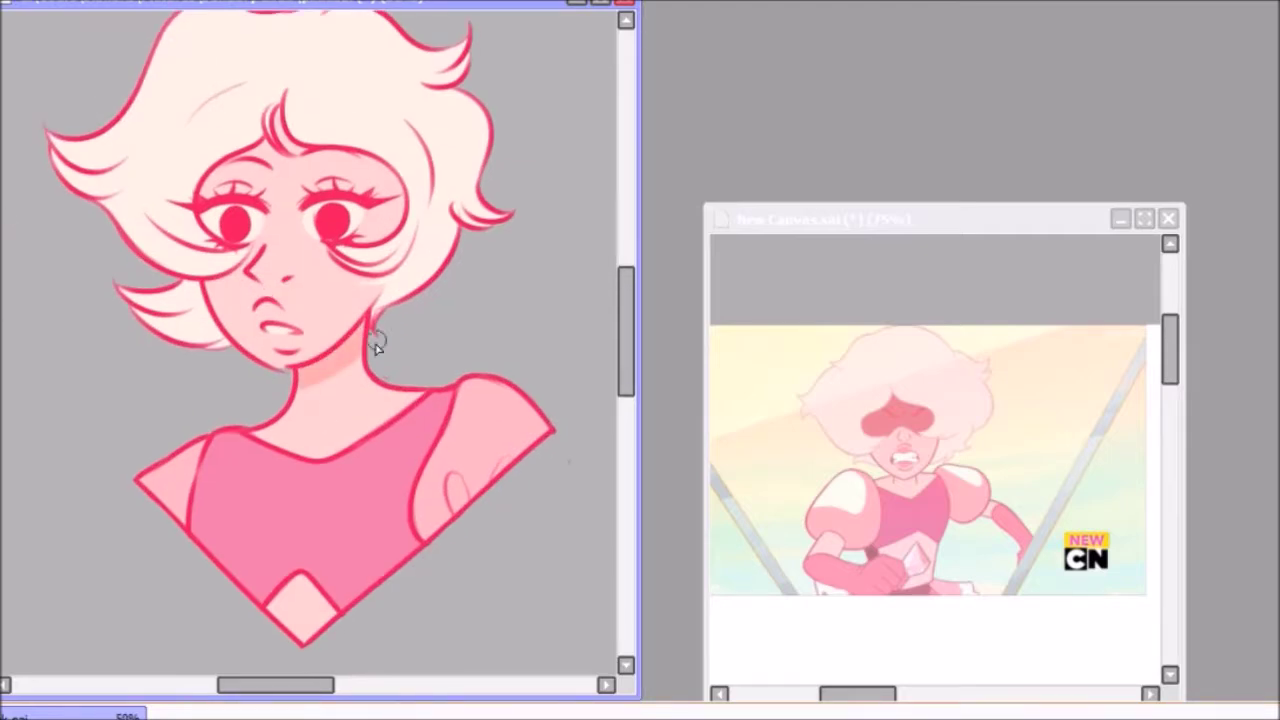
# Paint peach shadows on the neck, nose, lips, eyelids, upper eye whites and the diamond gem
pyautogui.moveTo(375, 343); pyautogui.dragTo(286, 266)
pyautogui.scroll(2, 210, 365)
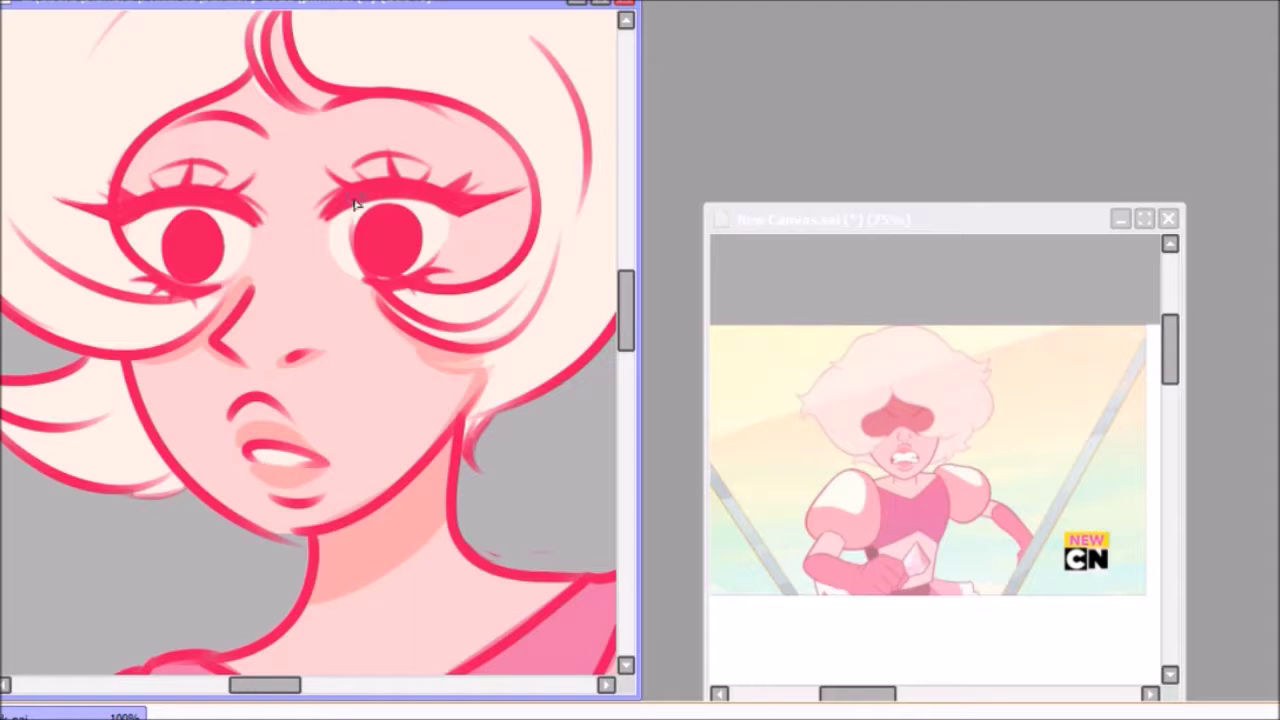
pyautogui.moveTo(250, 203); pyautogui.dragTo(267, 229)
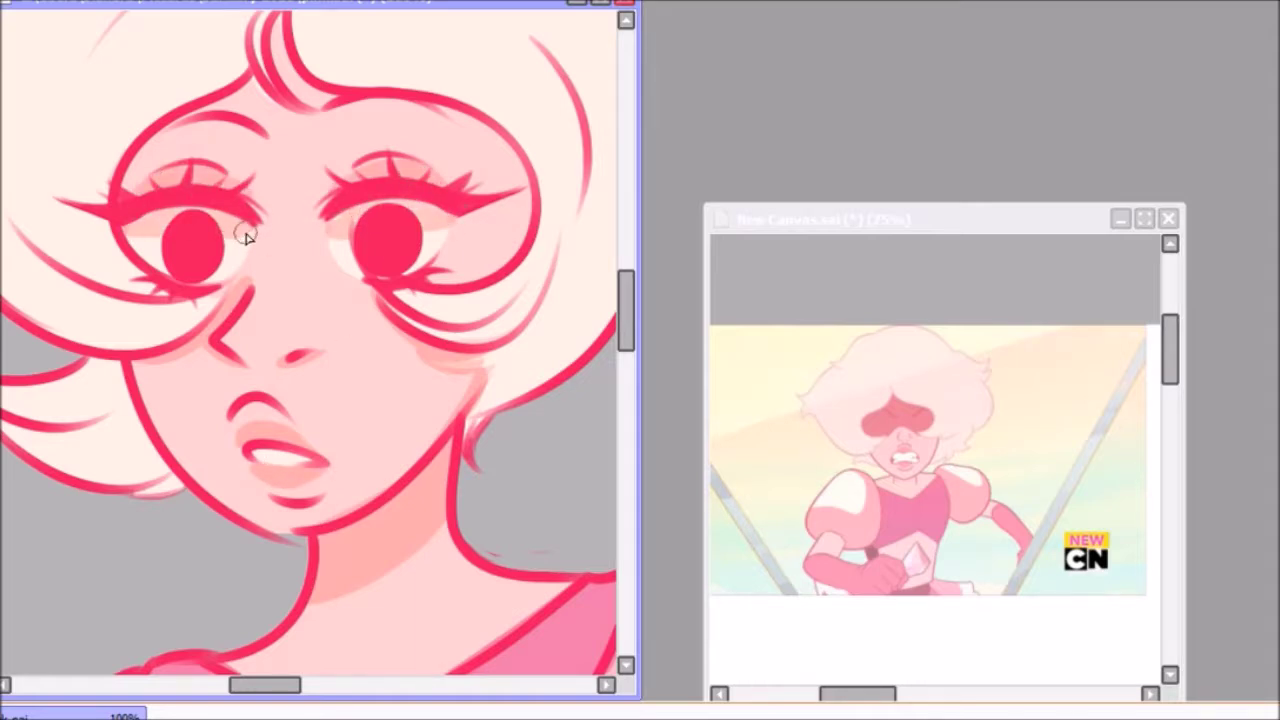
pyautogui.scroll(-3, 245, 237)
pyautogui.scroll(-2, 166, 343)
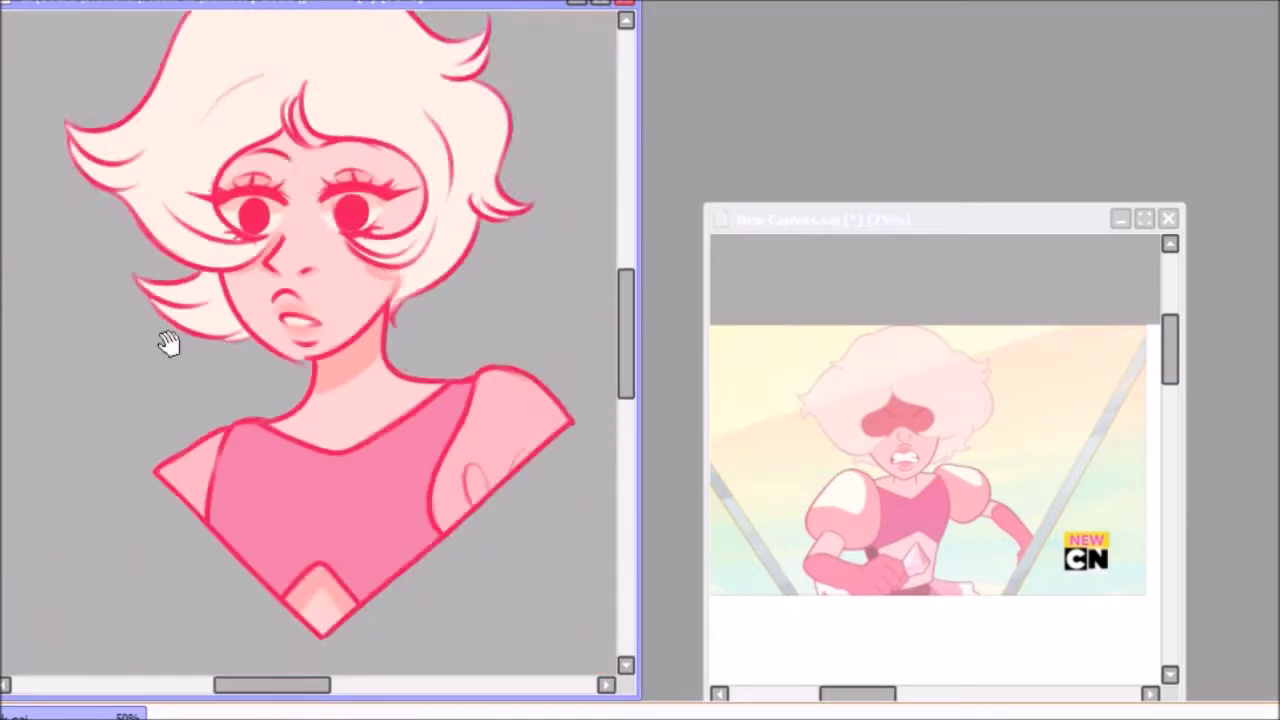
# Add a soft blush across the nose and cheek, and shade the lower-left hair flick beside the face in peach
pyautogui.scroll(1, 469, 323)
pyautogui.scroll(-1, 458, 425)
pyautogui.scroll(2, 300, 336)
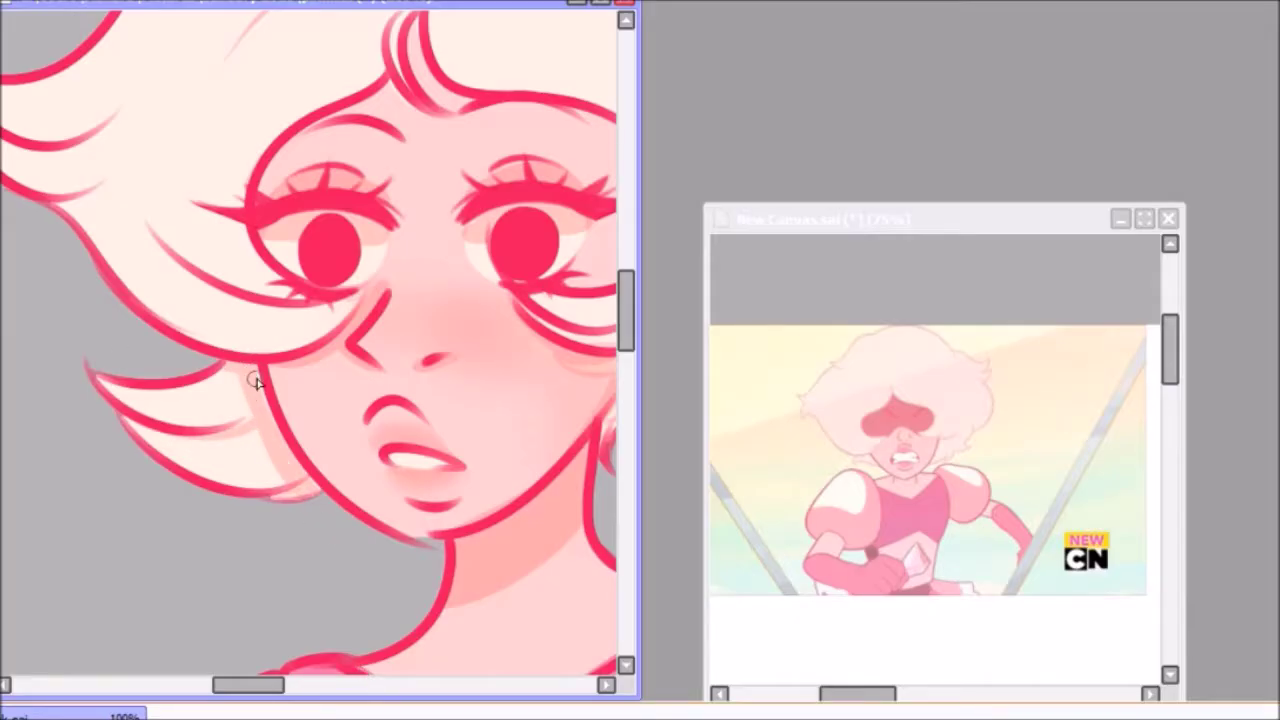
pyautogui.scroll(-1, 270, 405)
pyautogui.scroll(1, 69, 280)
pyautogui.scroll(-1, 340, 400)
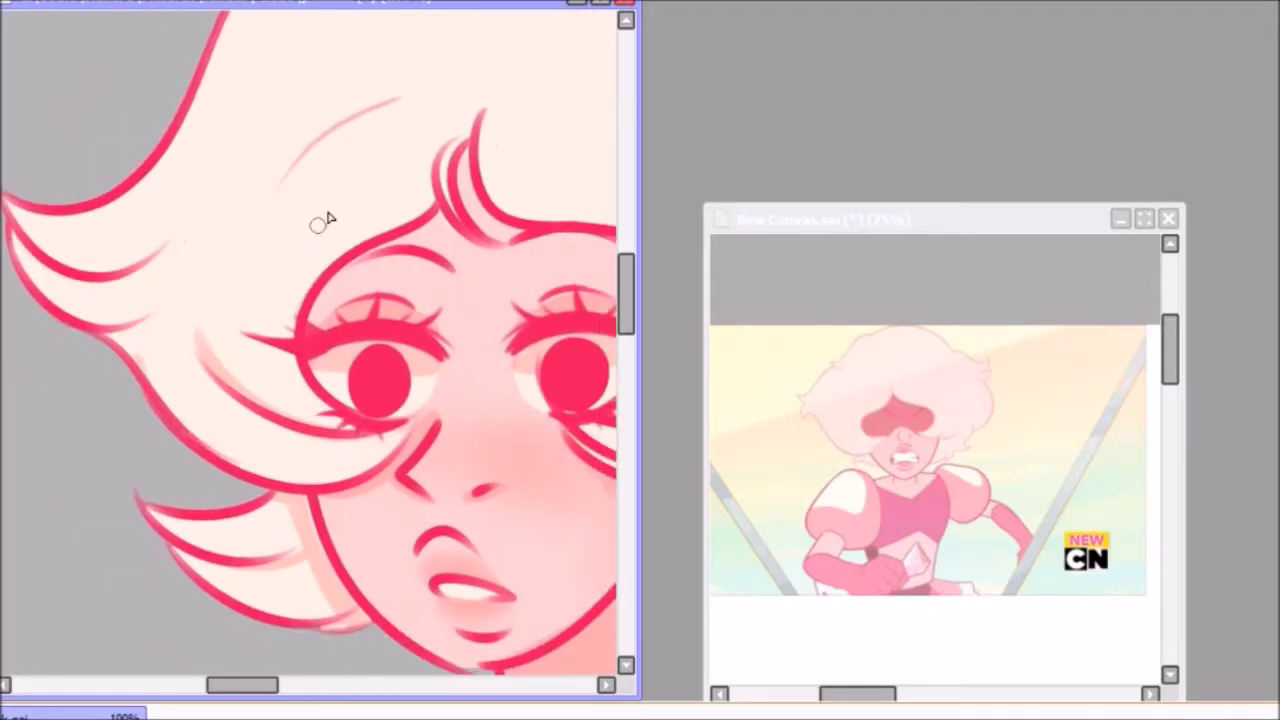
# Paint peach strand lines through the hair, radiating from the parting and following the fringe, side locks and flicks
pyautogui.hscroll(5, 329, 557)
pyautogui.hscroll(-2, 137, 189)
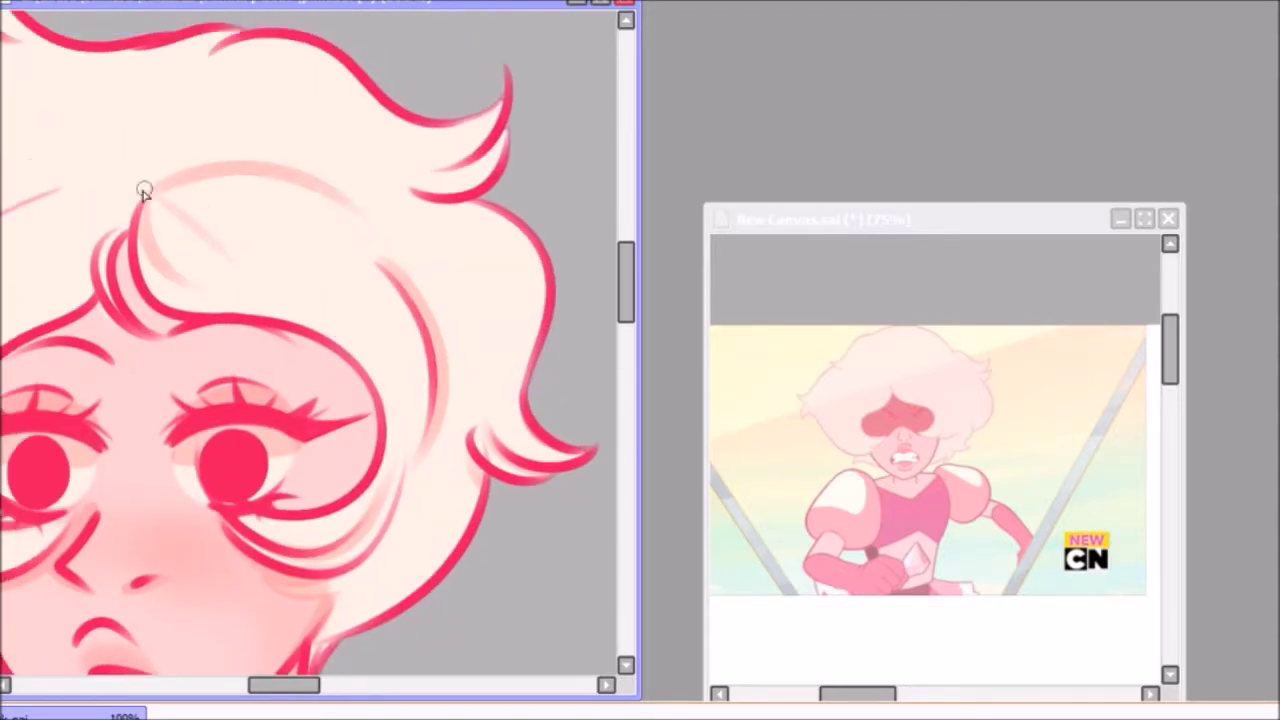
pyautogui.hscroll(-4, 280, 205)
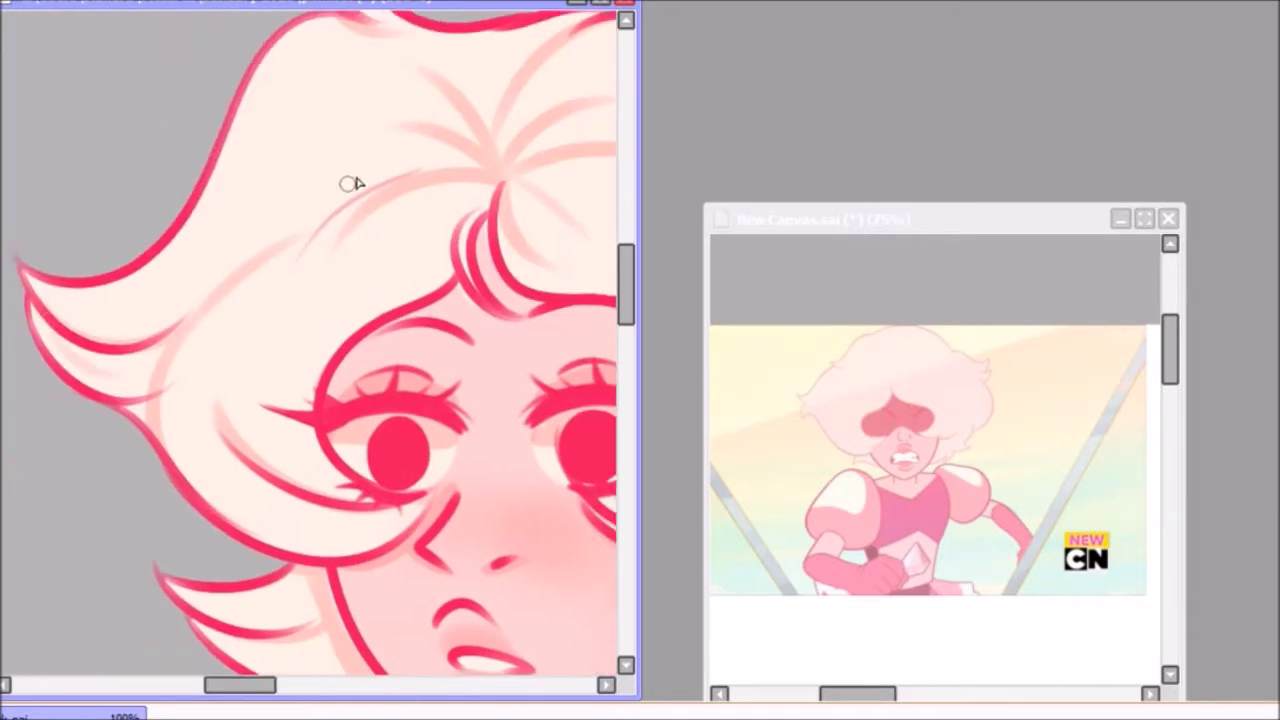
pyautogui.hscroll(1, 352, 184)
pyautogui.hscroll(4, 351, 300)
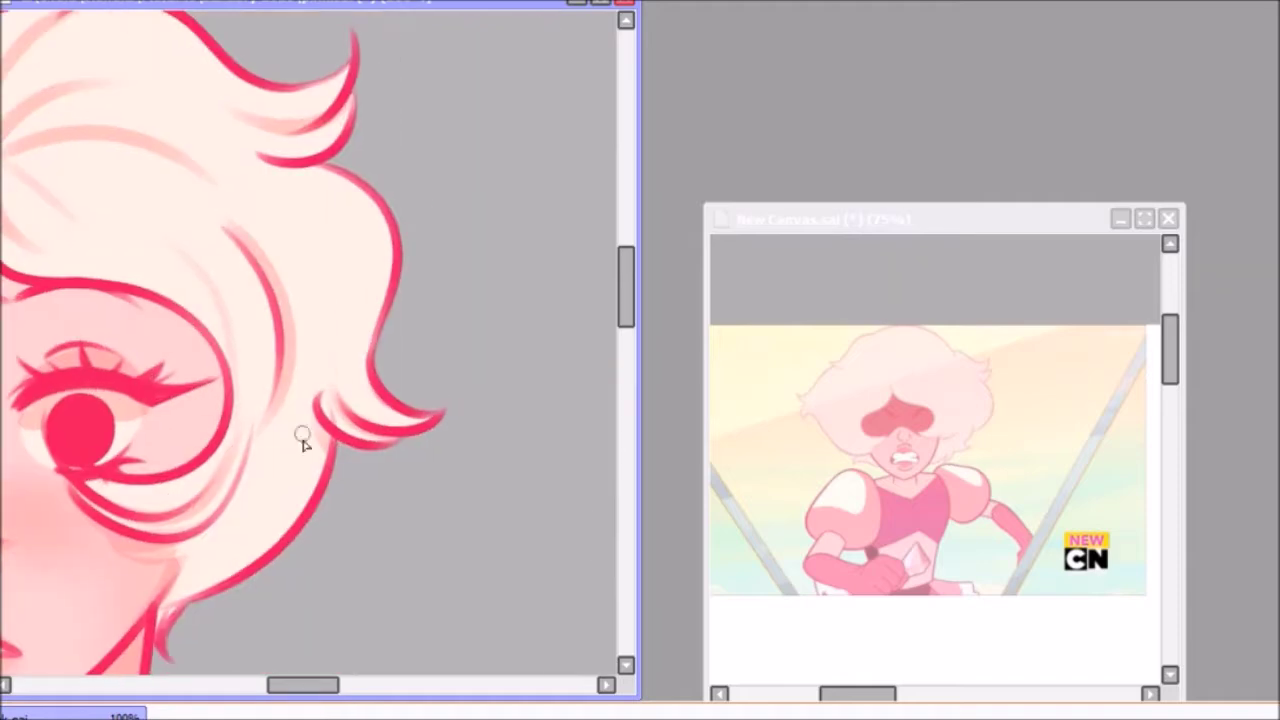
pyautogui.scroll(-3, 131, 289)
pyautogui.scroll(3, 249, 371)
pyautogui.scroll(2, 405, 313)
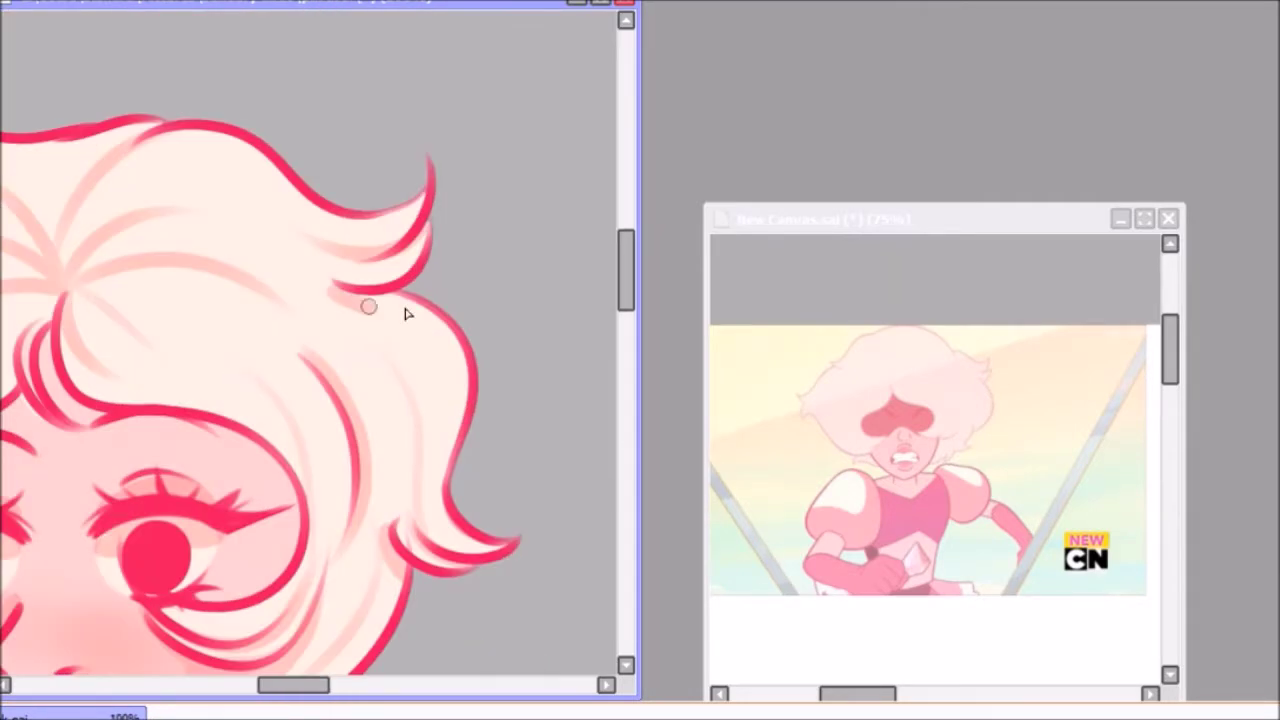
# Airbrush soft peach shading over the hair's parting and side locks and over the outer sleeves
pyautogui.scroll(-3, 189, 397)
pyautogui.scroll(1, 386, 209)
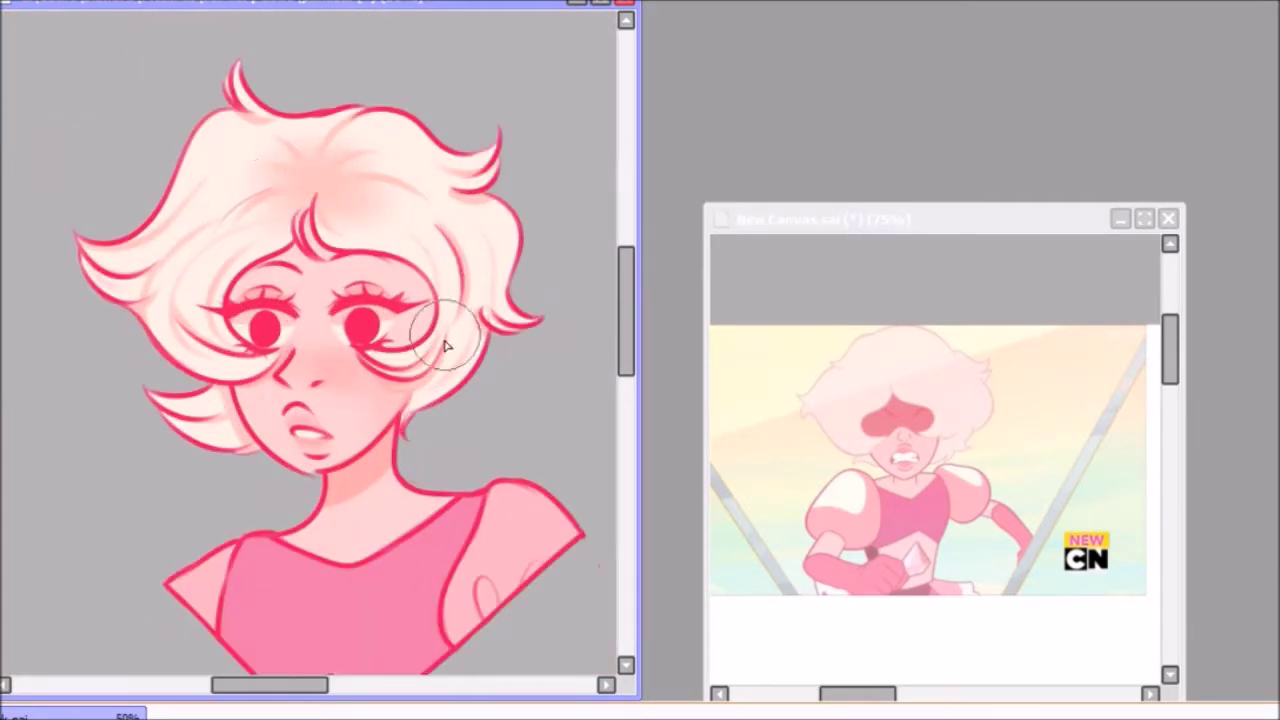
pyautogui.scroll(-3, 409, 222)
pyautogui.scroll(2, 449, 80)
pyautogui.scroll(-3, 406, 229)
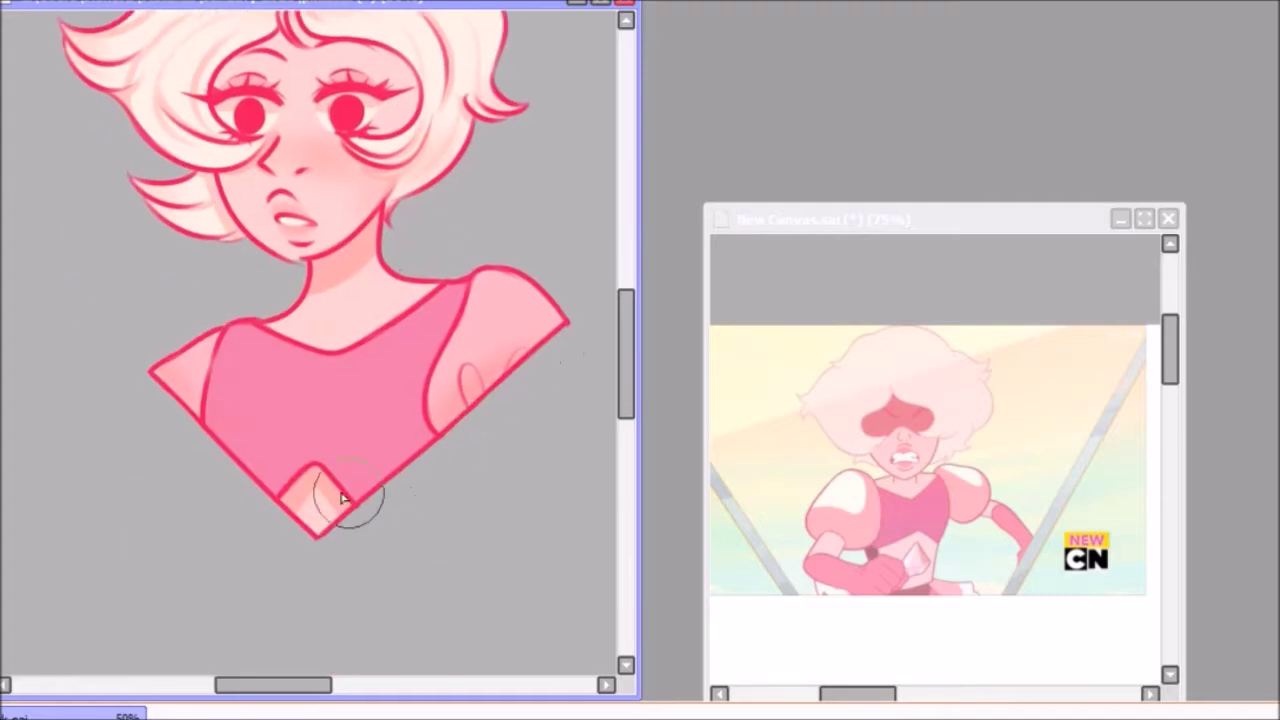
# Airbrush red-pink shading into the top's lower edges and paint a shadow on the left sleeve along its seam
pyautogui.scroll(1, 500, 271)
pyautogui.scroll(1, 400, 434)
pyautogui.scroll(-1, 309, 286)
pyautogui.scroll(1, 135, 222)
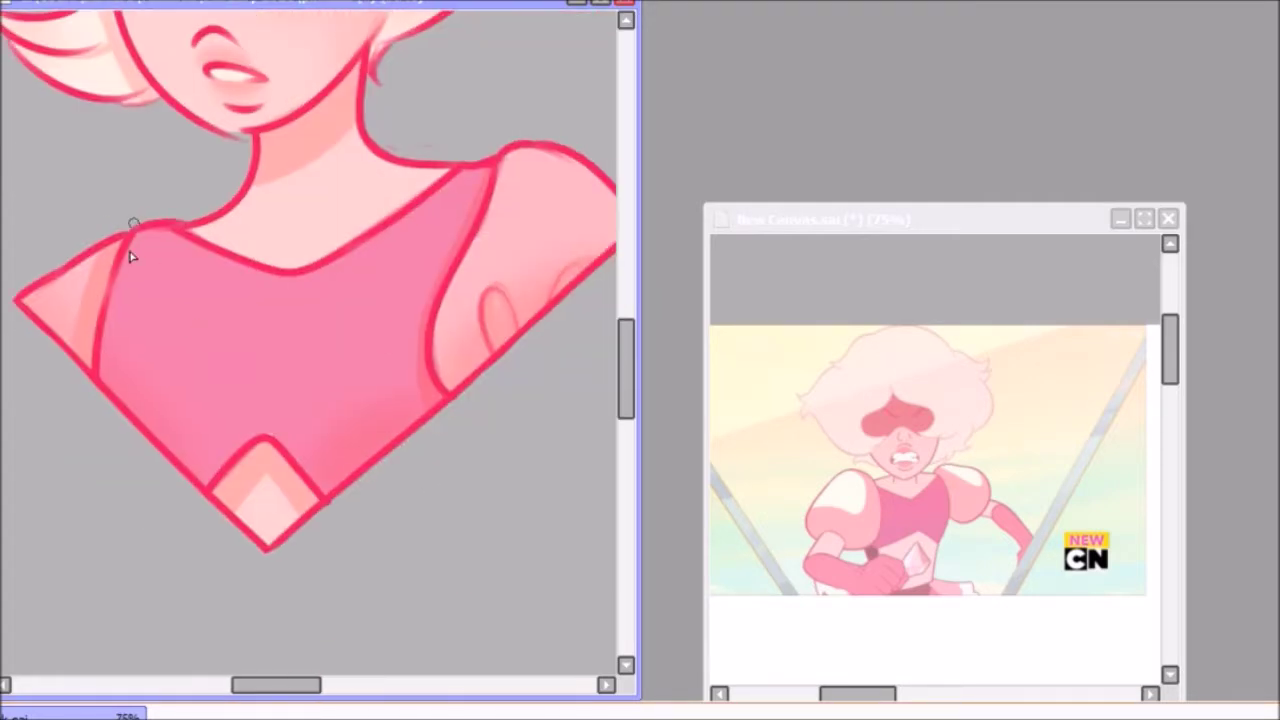
# Paint a darker fold down the middle of the top and shadows along its side edges
pyautogui.scroll(-3, 218, 380)
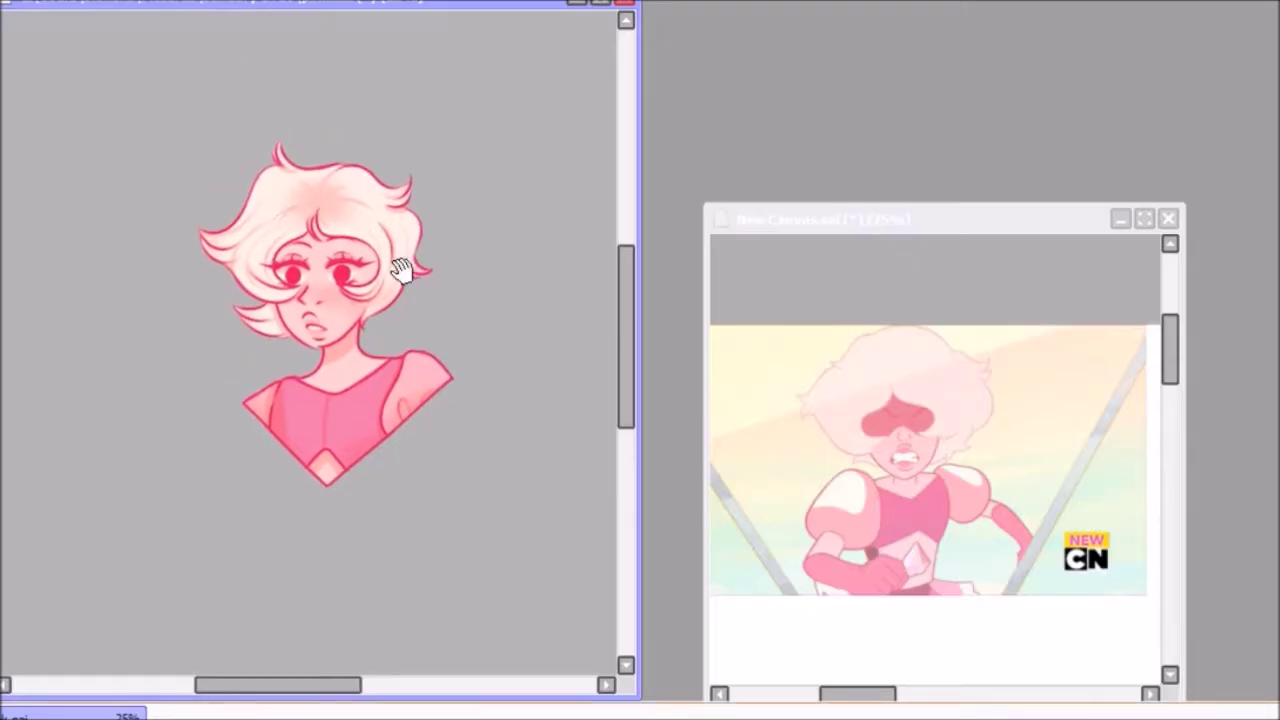
pyautogui.scroll(1, 192, 255)
pyautogui.scroll(-1, 297, 263)
pyautogui.scroll(1, 381, 192)
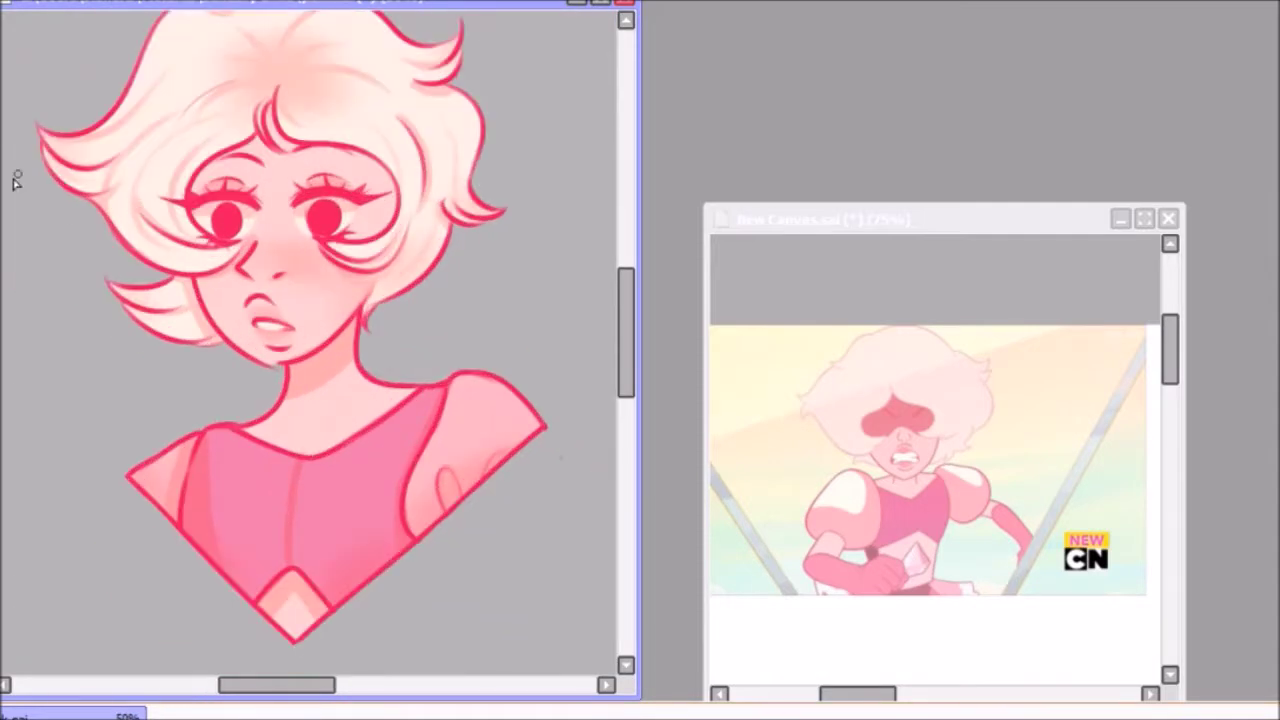
# Paint loose pale and peach strands just outside the hair outline around the crown, both sides and lower-left flicks
pyautogui.scroll(1, 426, 289)
pyautogui.scroll(2, 470, 215)
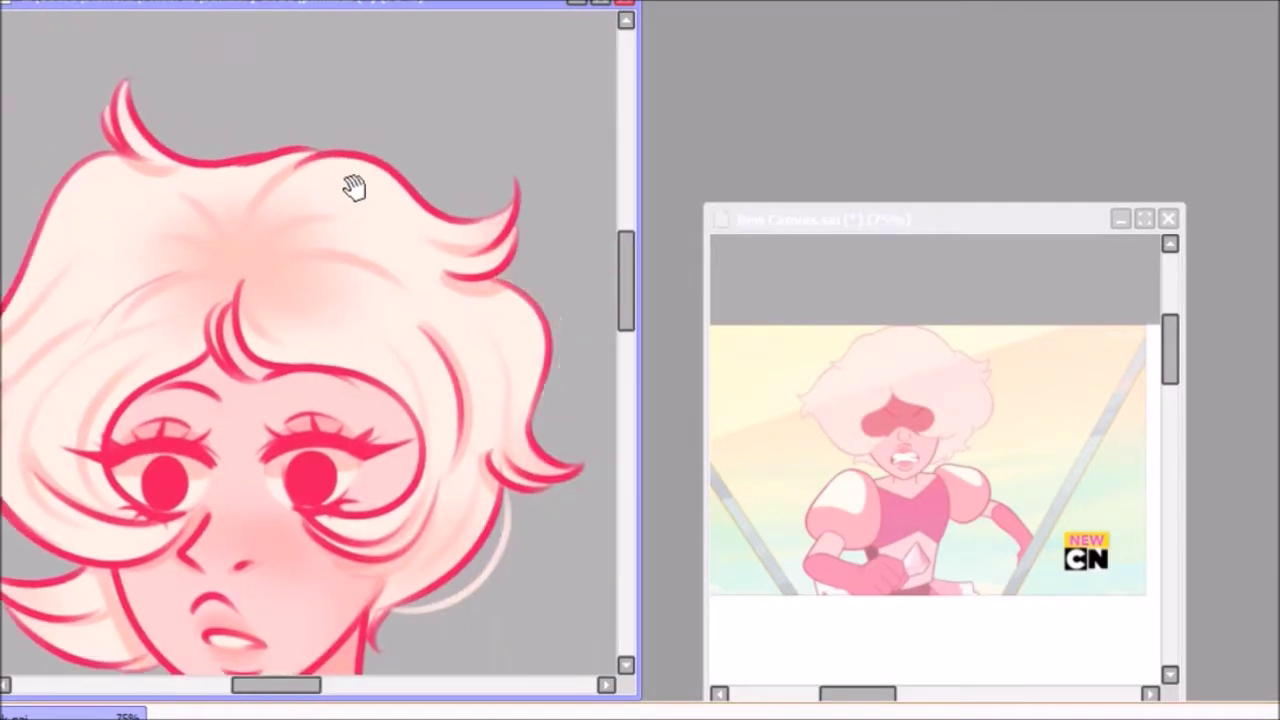
pyautogui.scroll(-1, 520, 180)
pyautogui.scroll(-2, 380, 335)
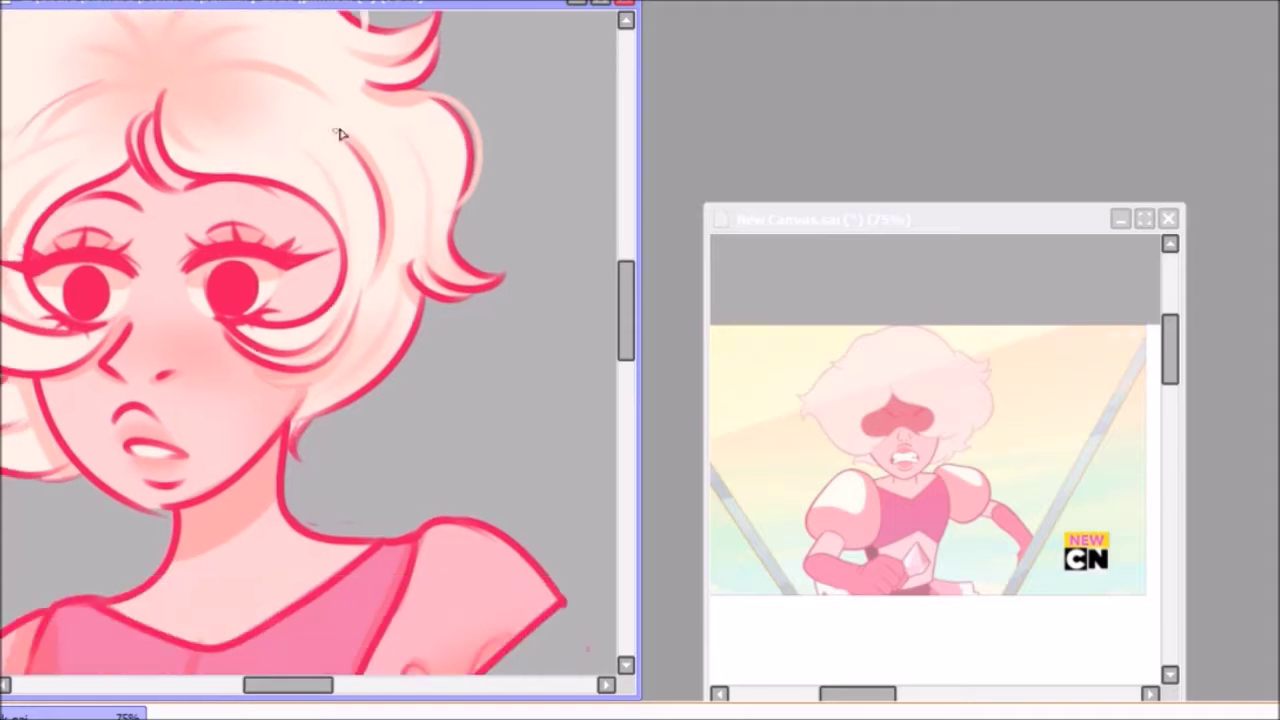
pyautogui.hscroll(-3, 171, 291)
pyautogui.scroll(-2, 171, 288)
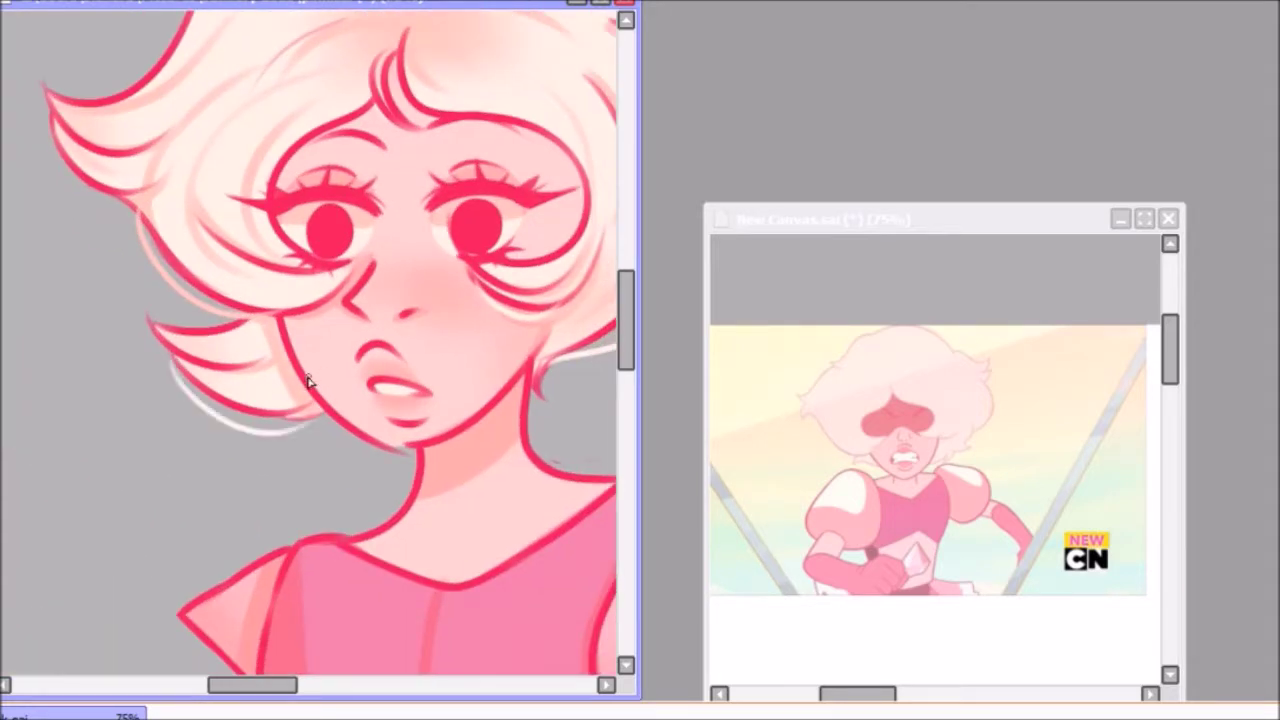
pyautogui.scroll(1, 300, 250)
pyautogui.hscroll(3, 345, 233)
pyautogui.scroll(-2, 345, 233)
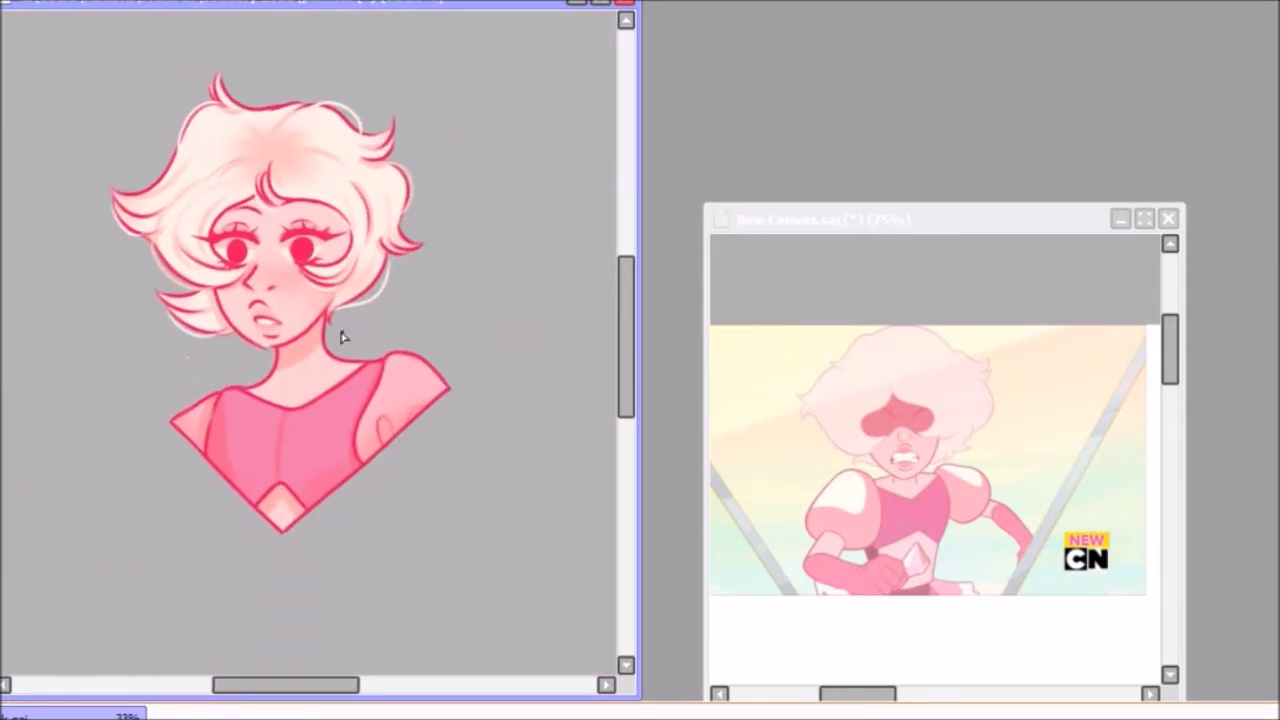
# Recolour both irises from the line colour to medium pink
pyautogui.scroll(1, 345, 233)
pyautogui.scroll(2, 345, 233)
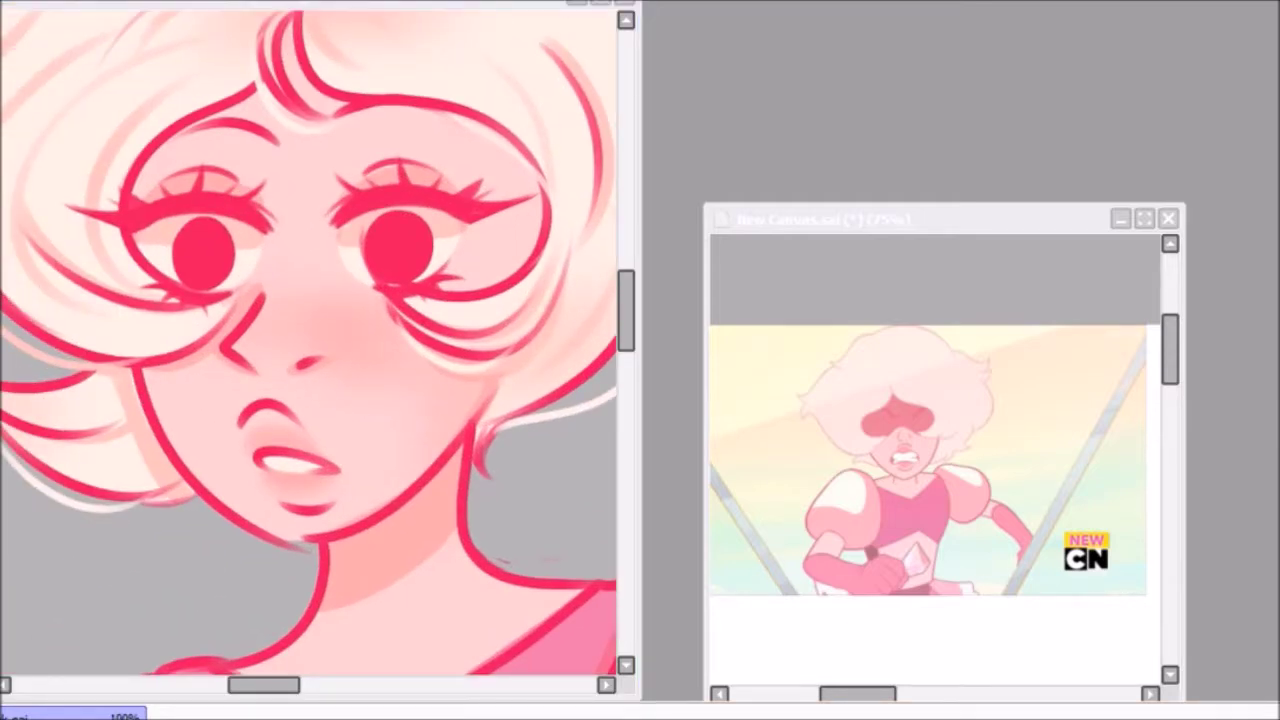
pyautogui.click(400, 240)
pyautogui.click(200, 250)
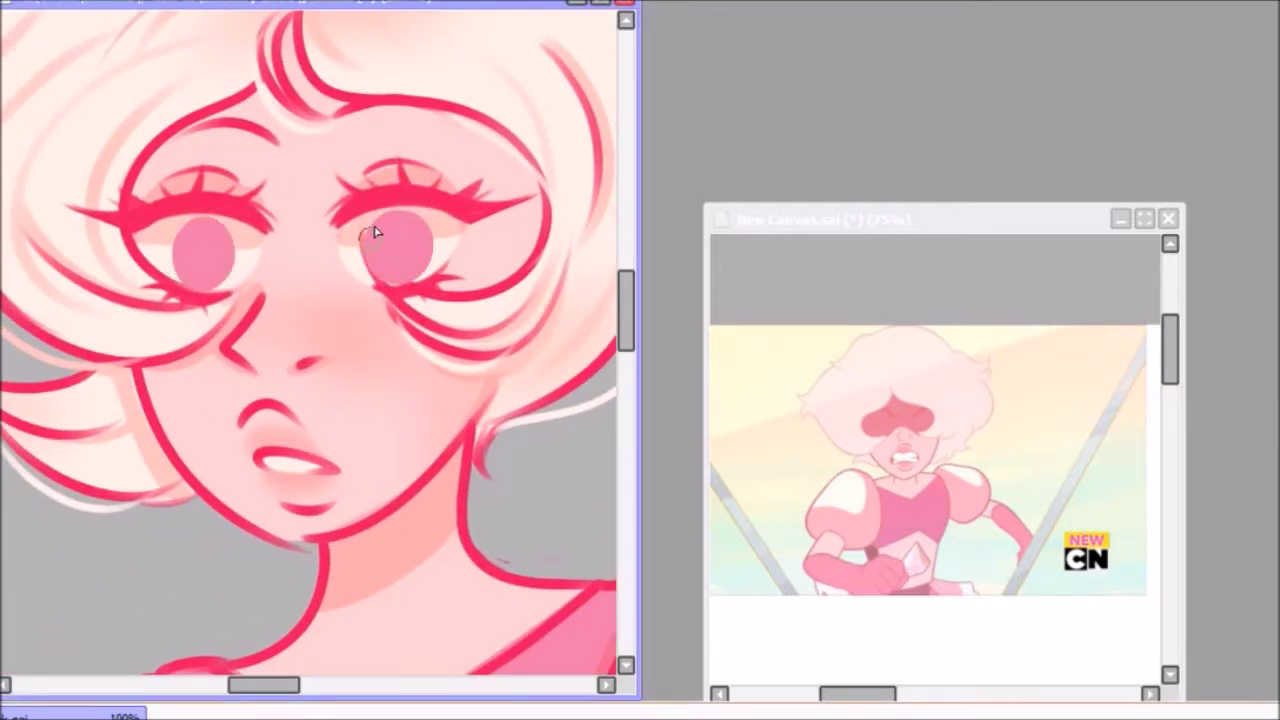
# Shade the upper part of both irises red beneath the eyelids
pyautogui.scroll(1, 238, 231)
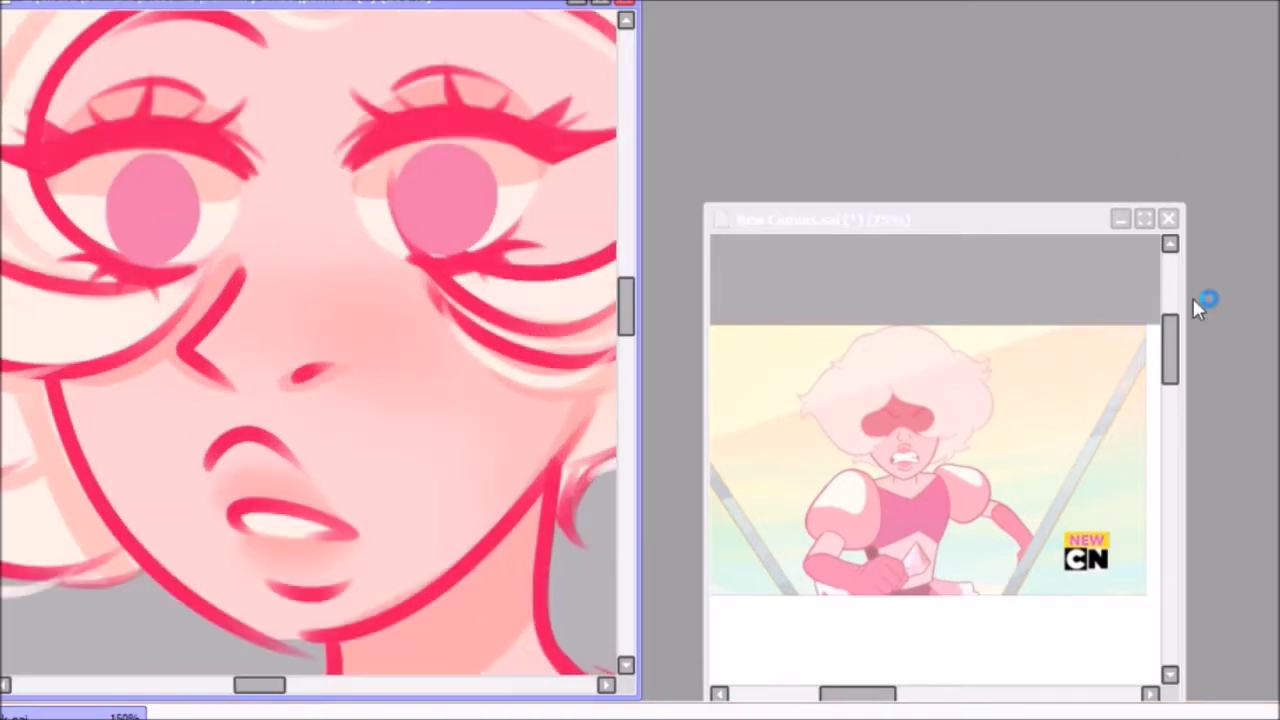
pyautogui.moveTo(398, 168); pyautogui.dragTo(494, 176)
pyautogui.moveTo(112, 172); pyautogui.dragTo(198, 172)
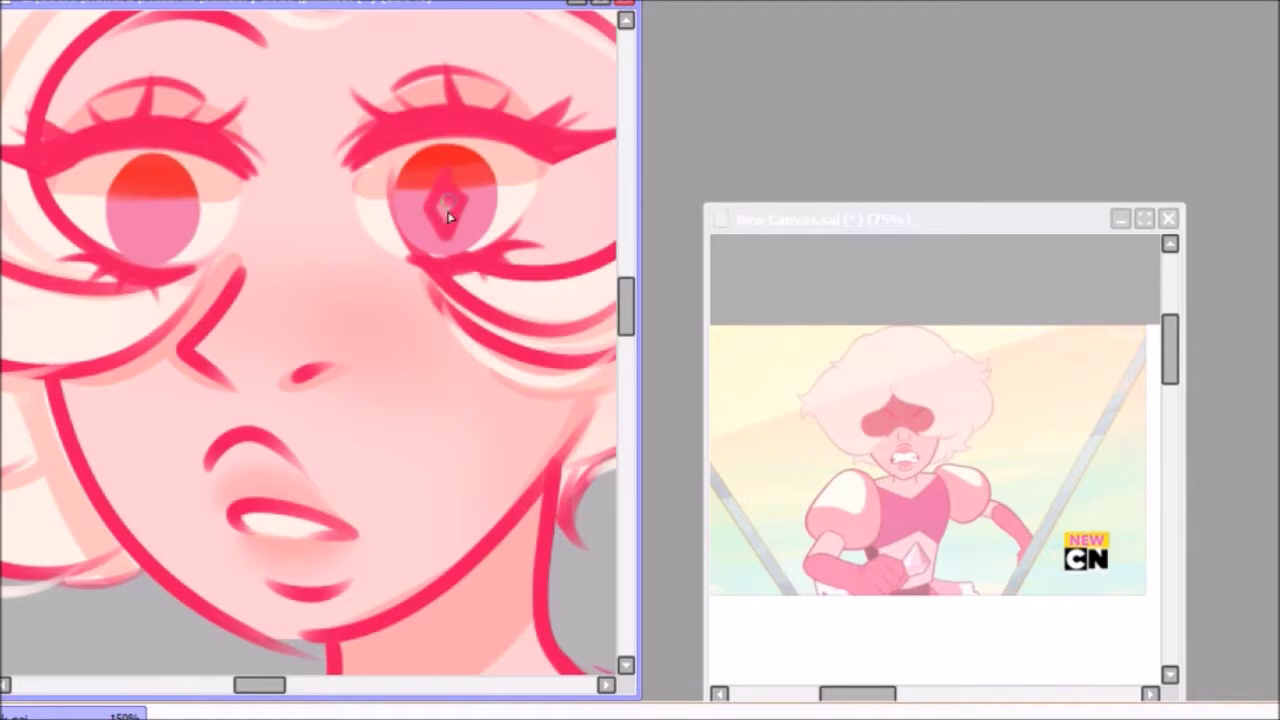
# Paint a solid dark pink diamond-shaped pupil in each iris, cleaning up its edges
pyautogui.scroll(2, 317, 220)
pyautogui.moveTo(317, 220)
pyautogui.mouseDown()
pyautogui.moveTo(345, 260)
pyautogui.moveTo(277, 277)
pyautogui.mouseUp()
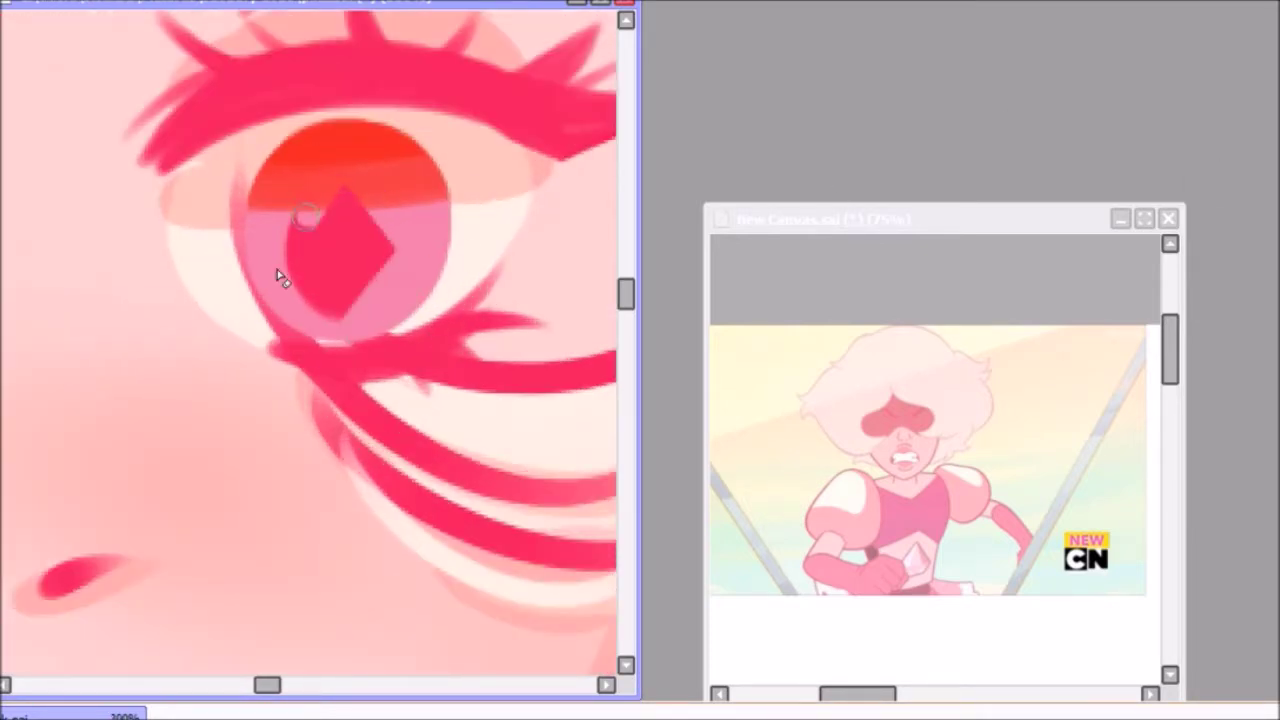
pyautogui.scroll(-2, 277, 277)
pyautogui.moveTo(283, 346)
pyautogui.mouseDown()
pyautogui.moveTo(420, 270)
pyautogui.moveTo(172, 268)
pyautogui.mouseUp()
pyautogui.scroll(-2, 172, 268)
pyautogui.scroll(2, 220, 250)
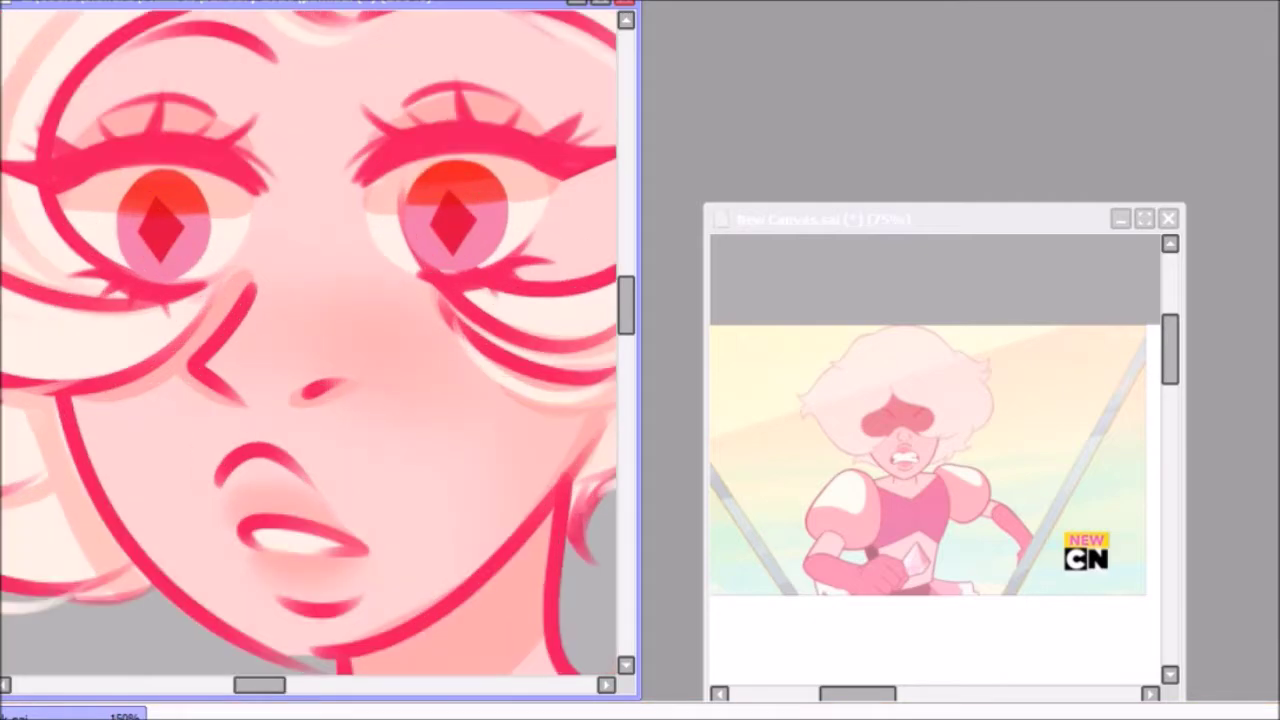
# Add pale pink highlights to the lower part of both irises and outline the diamond pupils in white
pyautogui.scroll(-3, 251, 243)
pyautogui.scroll(3, 186, 143)
pyautogui.moveTo(143, 222); pyautogui.dragTo(203, 285)
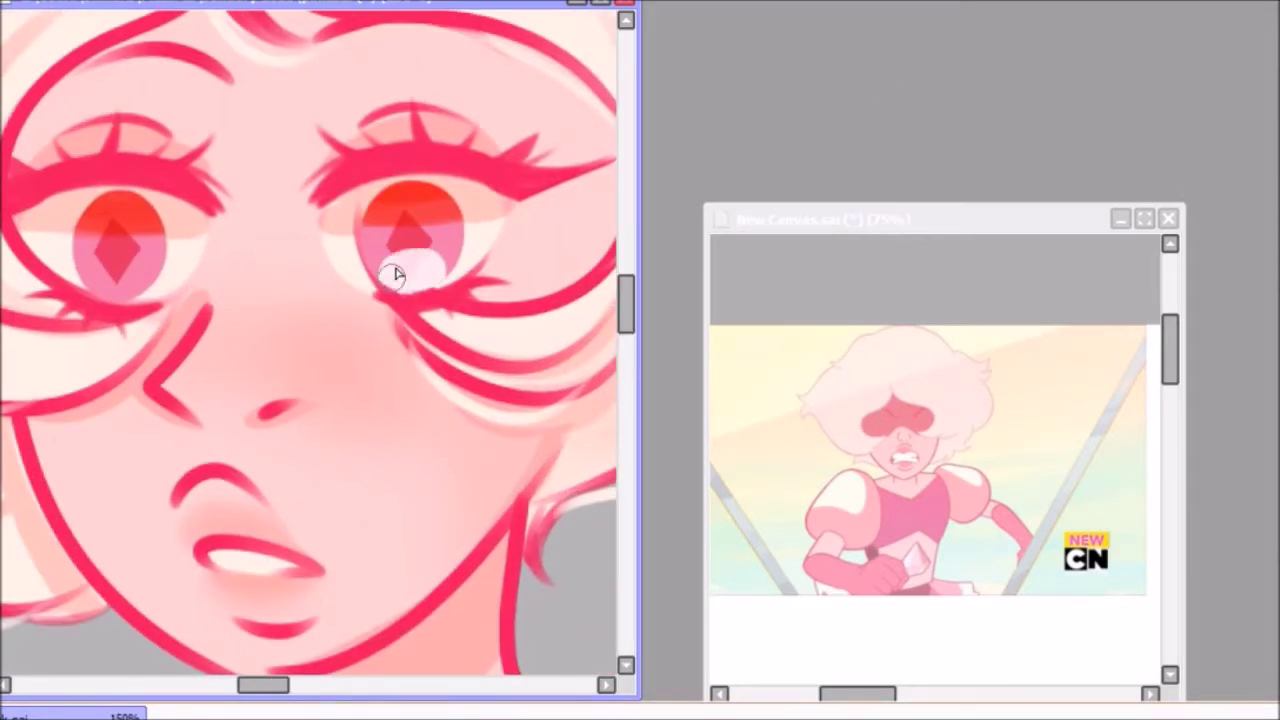
pyautogui.scroll(-2, 393, 291)
pyautogui.scroll(2, 355, 215)
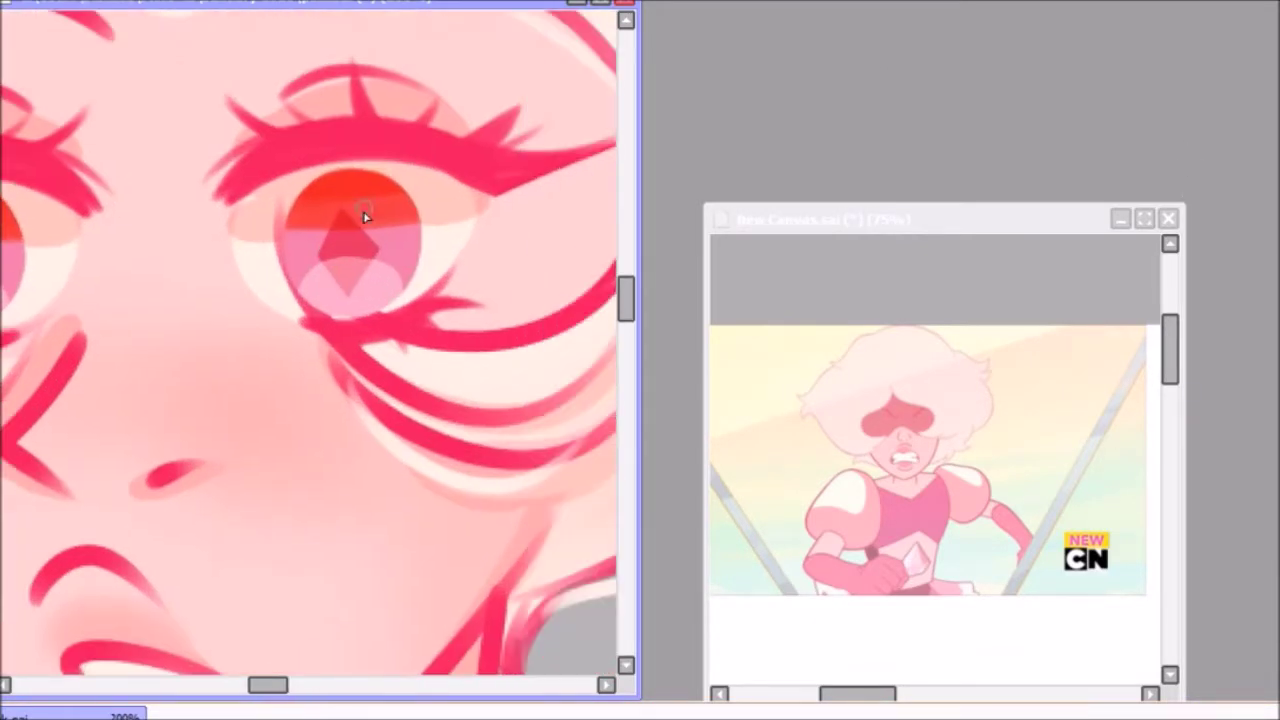
pyautogui.scroll(-1, 365, 240)
pyautogui.scroll(1, 153, 297)
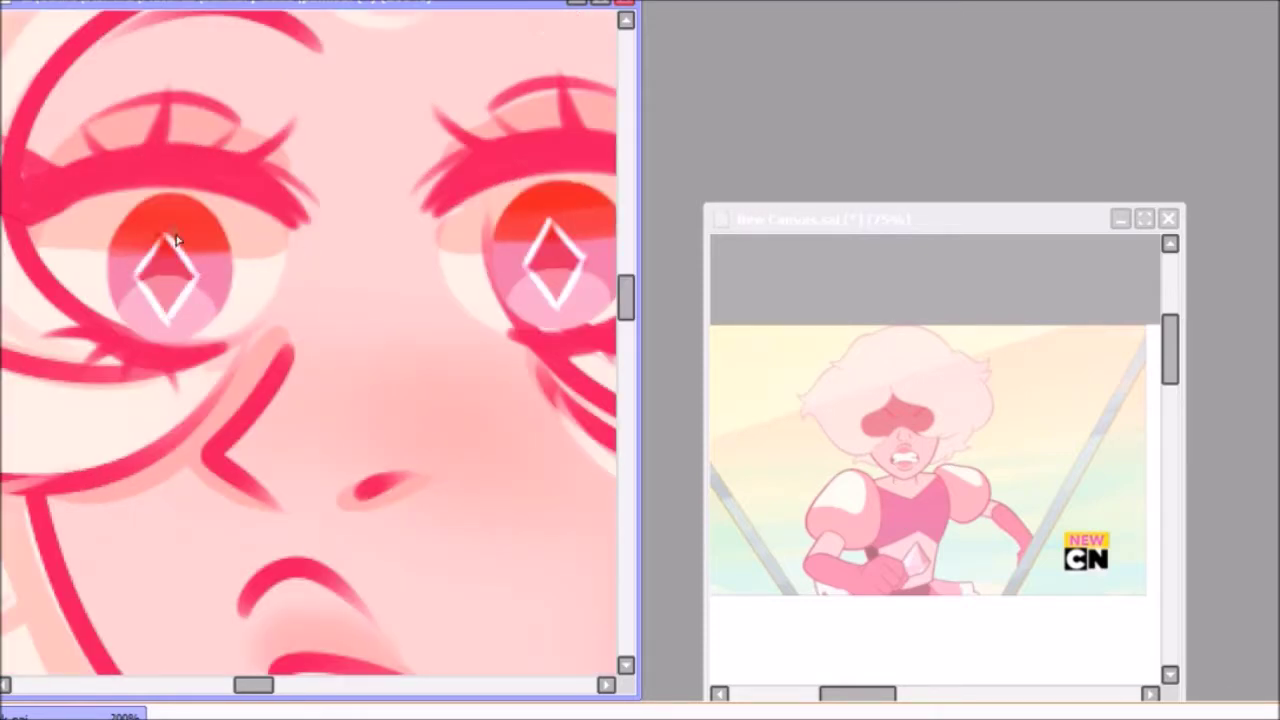
# Paint thin pale highlights down the front of the top, along its neckline and around the gem's upper edge
pyautogui.scroll(-3, 167, 228)
pyautogui.scroll(2, 306, 289)
pyautogui.scroll(-2, 272, 344)
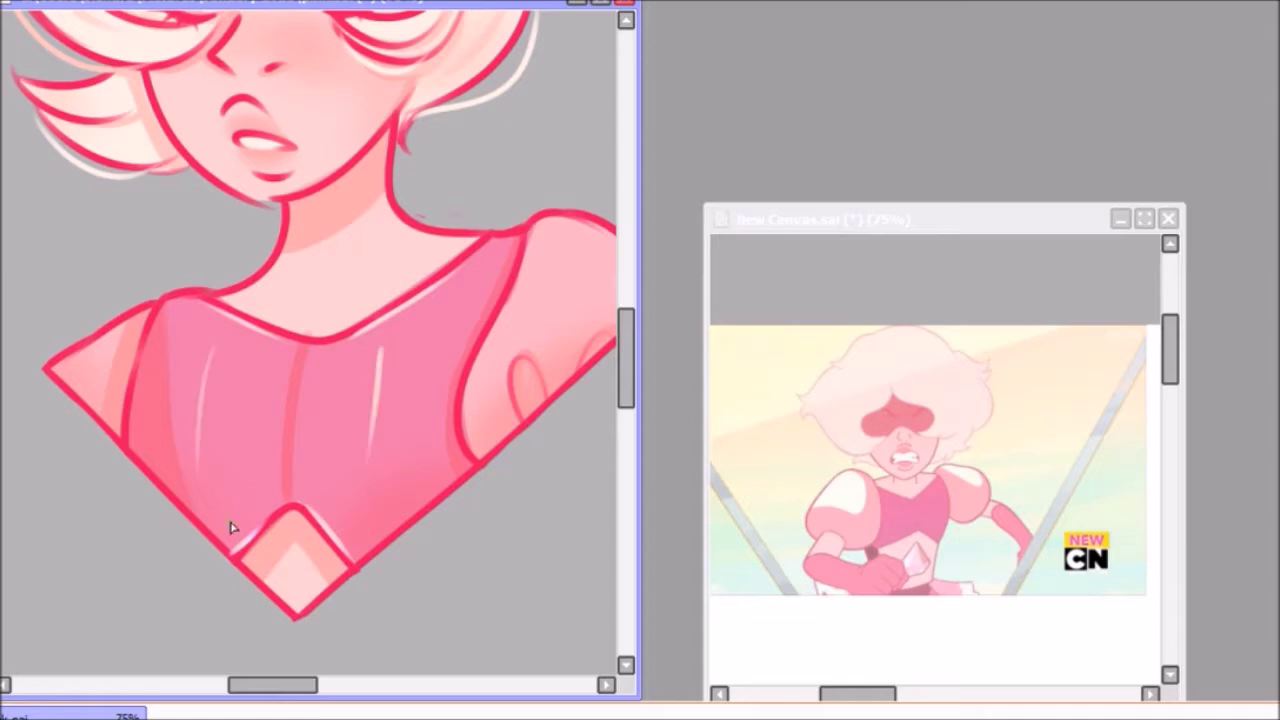
pyautogui.scroll(-1, 534, 143)
pyautogui.scroll(1, 400, 414)
# Paint a white highlight line along the outside of the jaw and chin and beside the left sleeve seam
pyautogui.scroll(4, 251, 286)
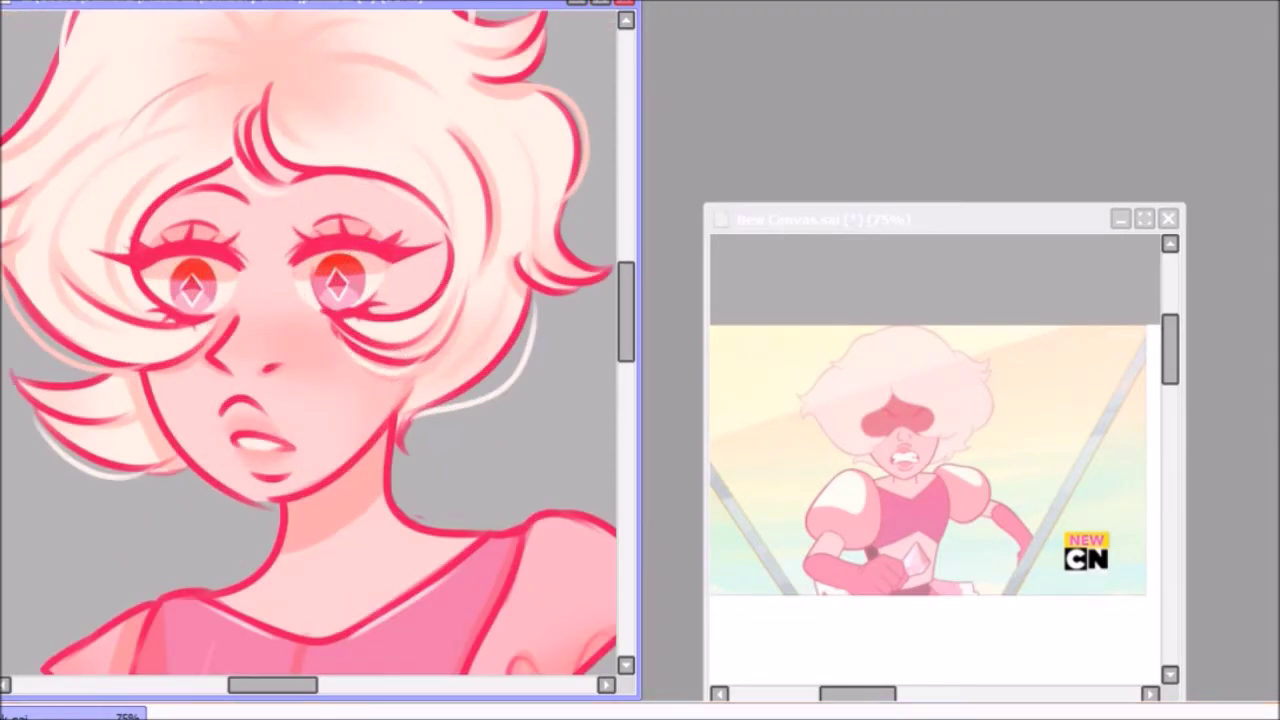
pyautogui.scroll(-1, 242, 222)
pyautogui.scroll(4, 129, 337)
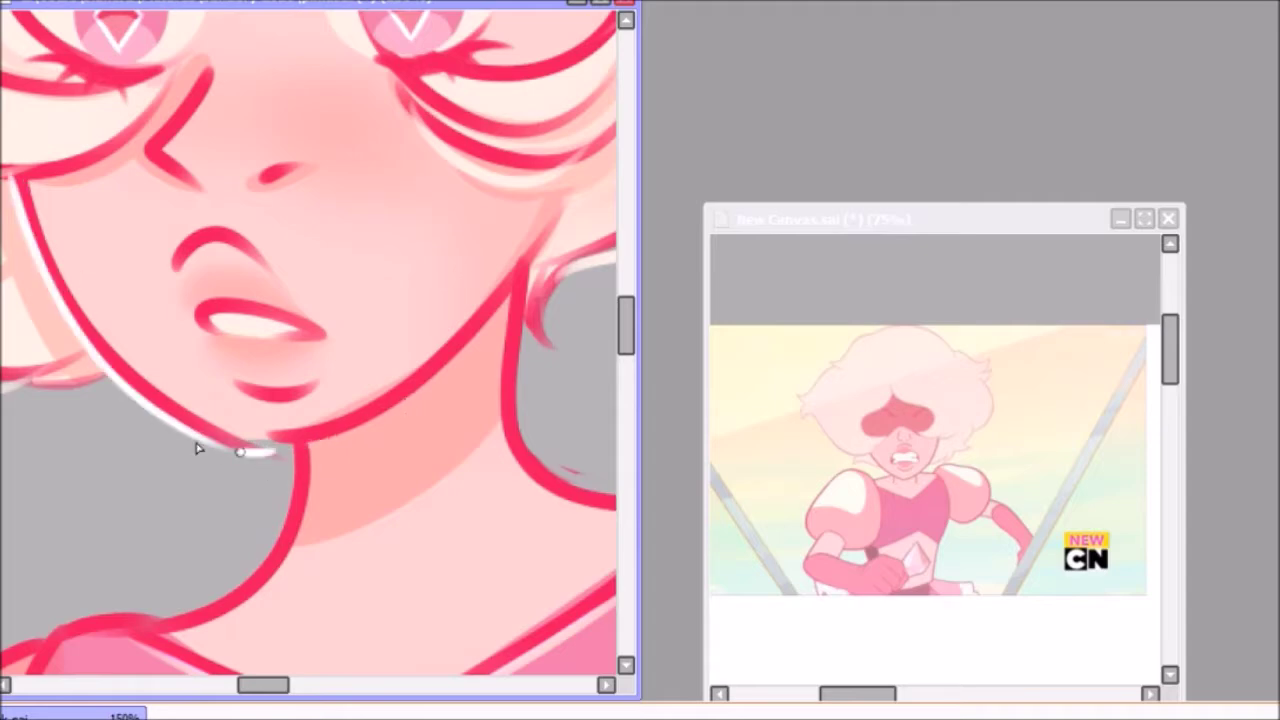
pyautogui.moveTo(214, 428); pyautogui.dragTo(337, 443)
pyautogui.scroll(-2, 263, 337)
pyautogui.scroll(2, 263, 337)
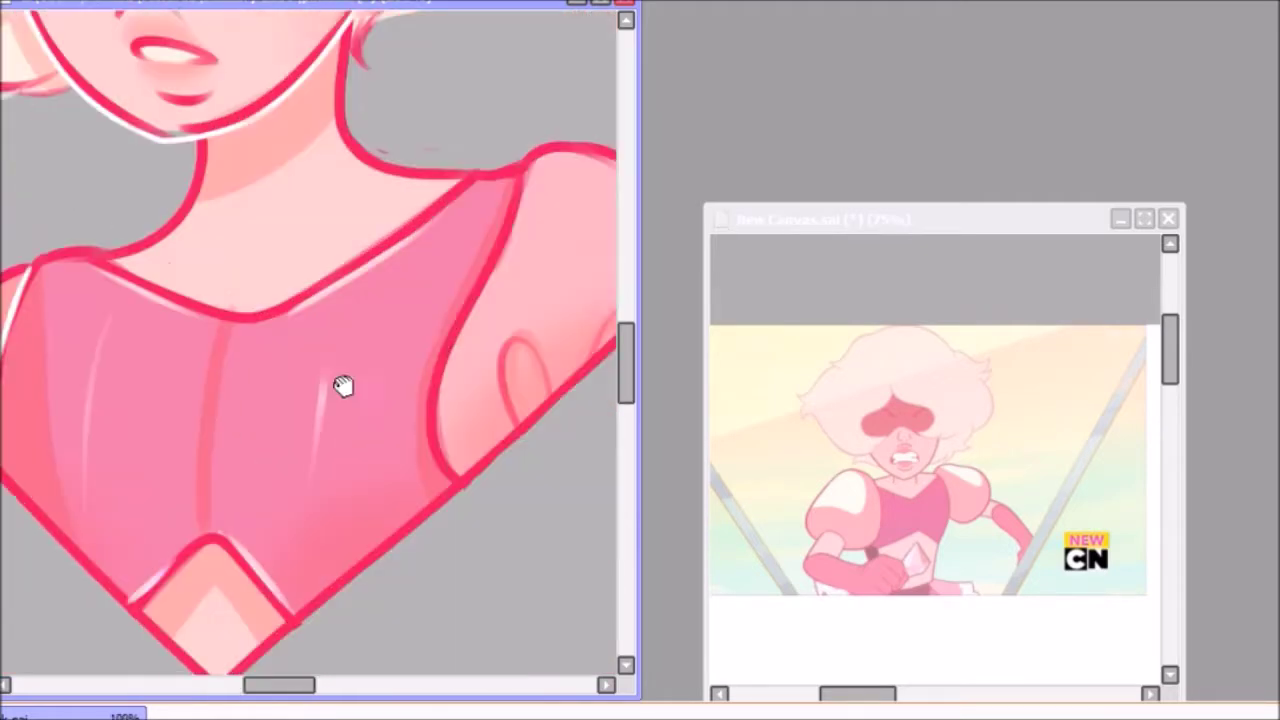
# Paint white highlight lines along the right sleeve seam and around the outer edges of the hair
pyautogui.scroll(-1, 323, 609)
pyautogui.scroll(2, 323, 354)
pyautogui.moveTo(323, 472)
pyautogui.mouseDown()
pyautogui.moveTo(386, 340)
pyautogui.moveTo(420, 330)
pyautogui.mouseUp()
pyautogui.click(357, 311)
pyautogui.click(462, 304)
pyautogui.scroll(-2, 165, 315)
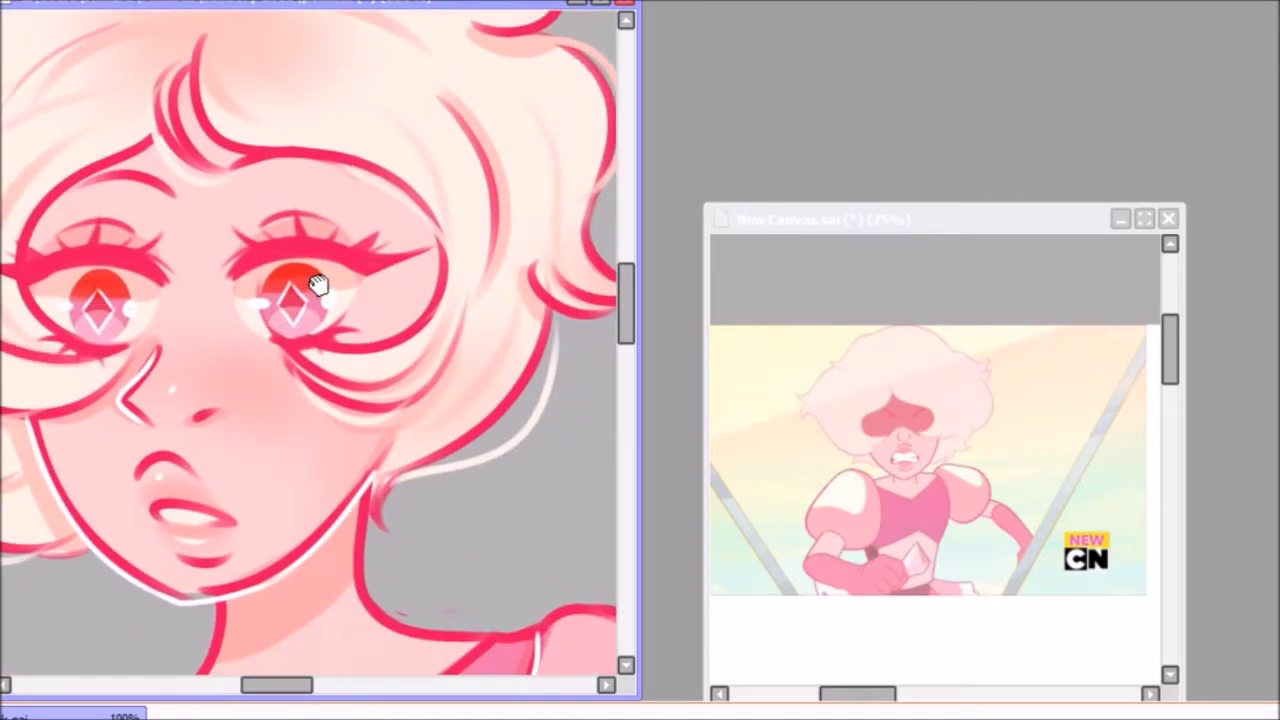
pyautogui.scroll(1, 314, 286)
pyautogui.scroll(-3, 300, 178)
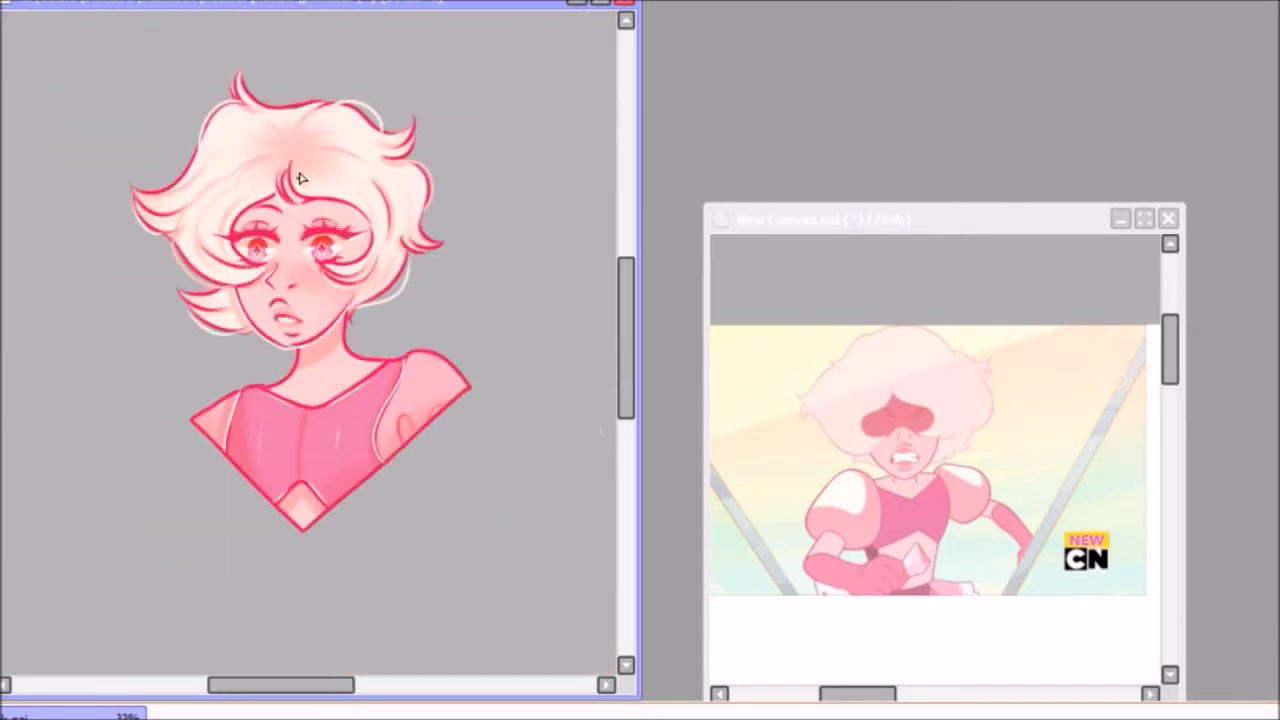
# Draw a small star-shaped signature in thin dark pink lines on the lower right of the top
pyautogui.scroll(3, 330, 476)
pyautogui.moveTo(243, 337)
pyautogui.mouseDown()
pyautogui.moveTo(291, 434)
pyautogui.moveTo(249, 423)
pyautogui.moveTo(388, 420)
pyautogui.mouseUp()
pyautogui.scroll(1, 291, 434)
pyautogui.scroll(-2, 389, 486)
pyautogui.scroll(-2, 320, 400)
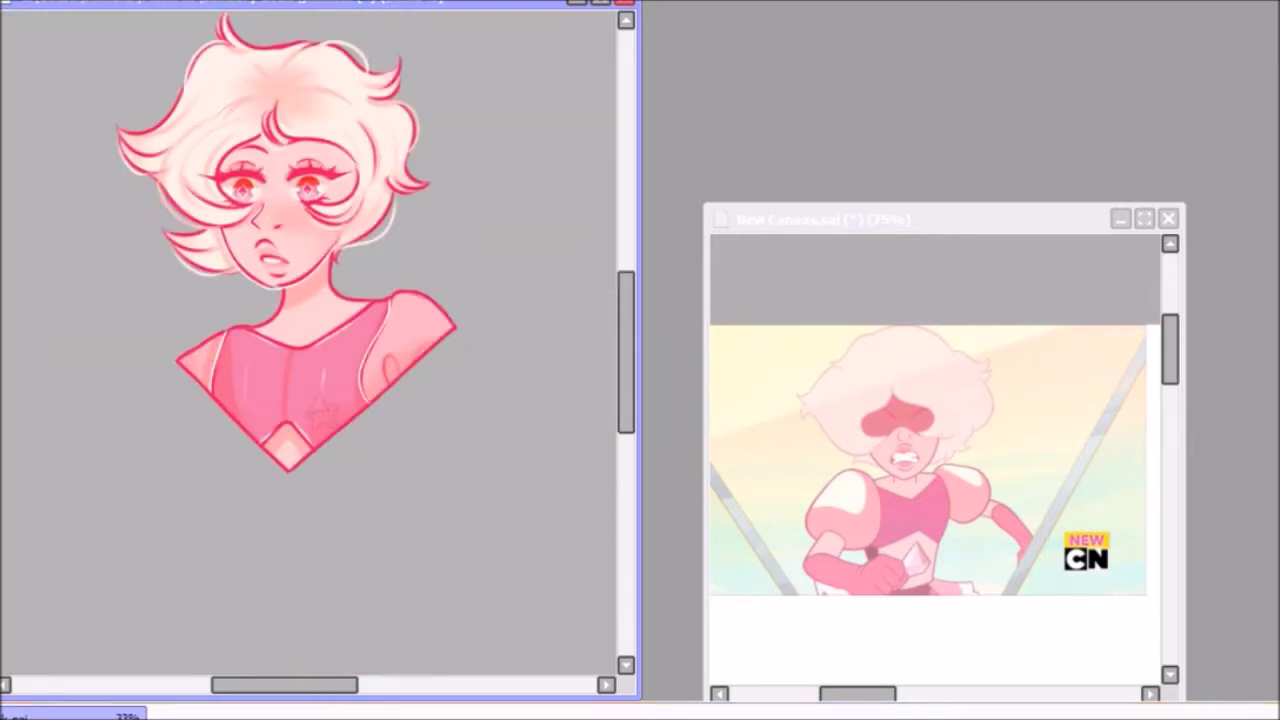
# Try a large muted dark red circle behind the bust, repainting and enlarging it with a transform
pyautogui.moveTo(329, 214)
pyautogui.mouseDown()
pyautogui.moveTo(351, 286)
pyautogui.moveTo(258, 232)
pyautogui.moveTo(320, 200)
pyautogui.mouseUp()
pyautogui.scroll(-1, 300, 260)
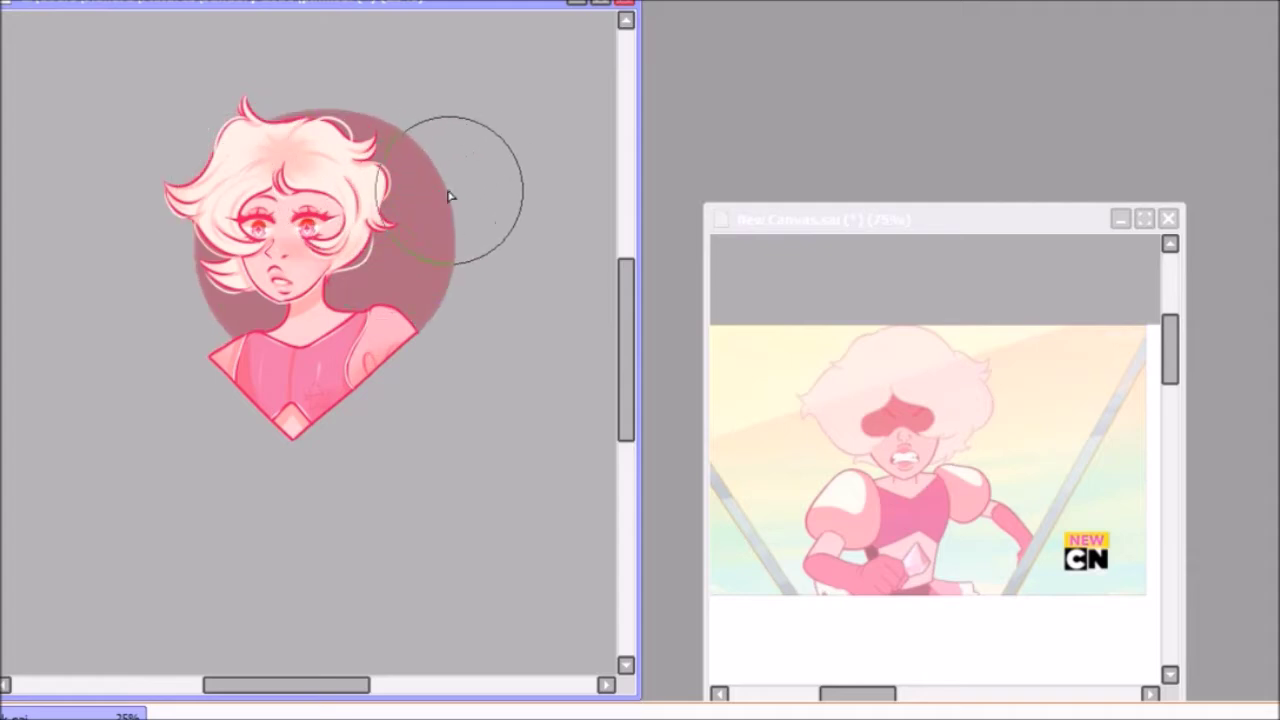
pyautogui.hotkey('ctrl', 'z')
pyautogui.moveTo(420, 200); pyautogui.dragTo(341, 203)
pyautogui.moveTo(278, 212)
pyautogui.mouseDown()
pyautogui.moveTo(349, 200)
pyautogui.moveTo(414, 323)
pyautogui.mouseUp()
pyautogui.hotkey('ctrl', 't')
pyautogui.moveTo(165, 95)
pyautogui.mouseDown()
pyautogui.moveTo(91, 49)
pyautogui.moveTo(125, 65)
pyautogui.mouseUp()
pyautogui.press('Return')
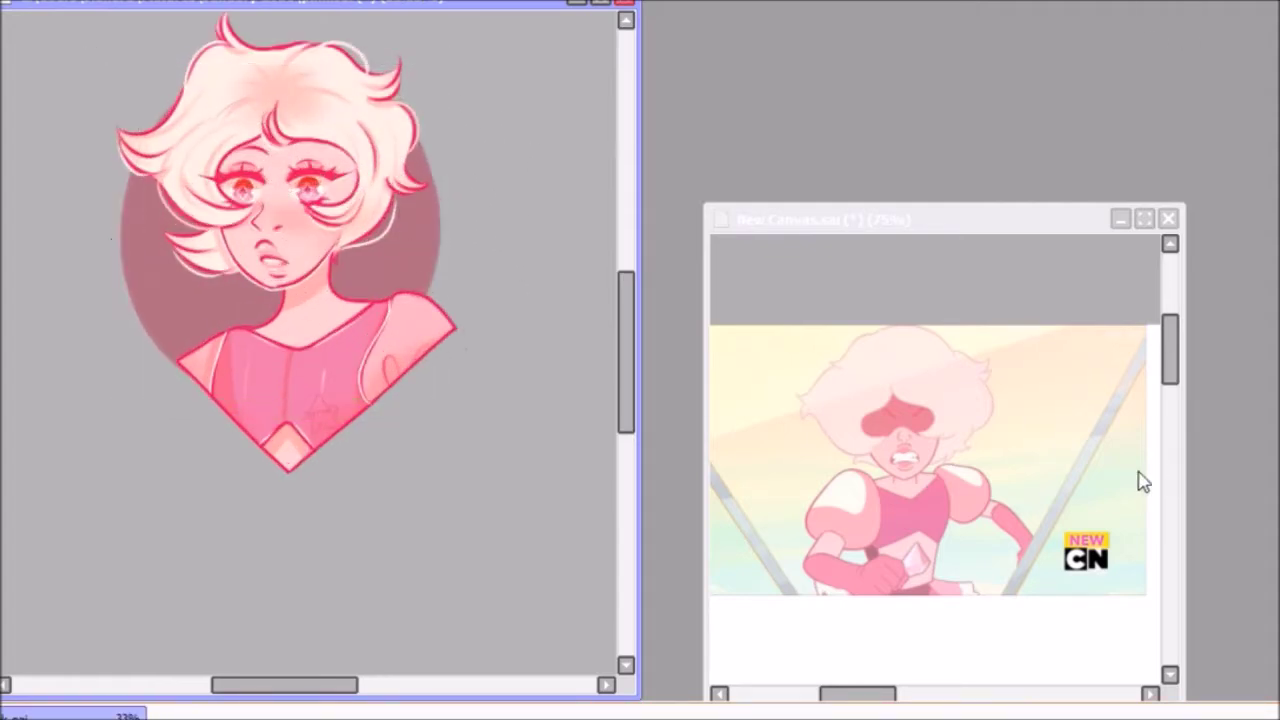
# Outline the whole bust in white and fill the gaps between the hair and its outer highlight lines
pyautogui.scroll(-1, 368, 307)
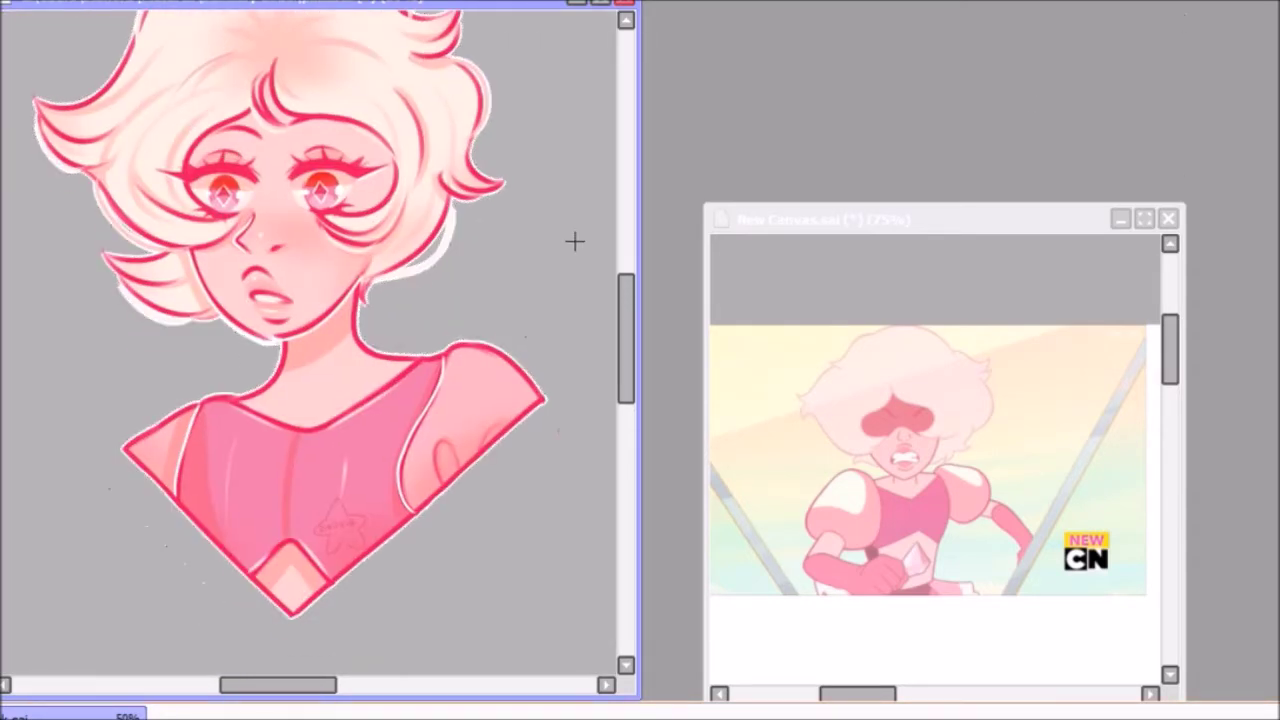
pyautogui.scroll(3, 263, 300)
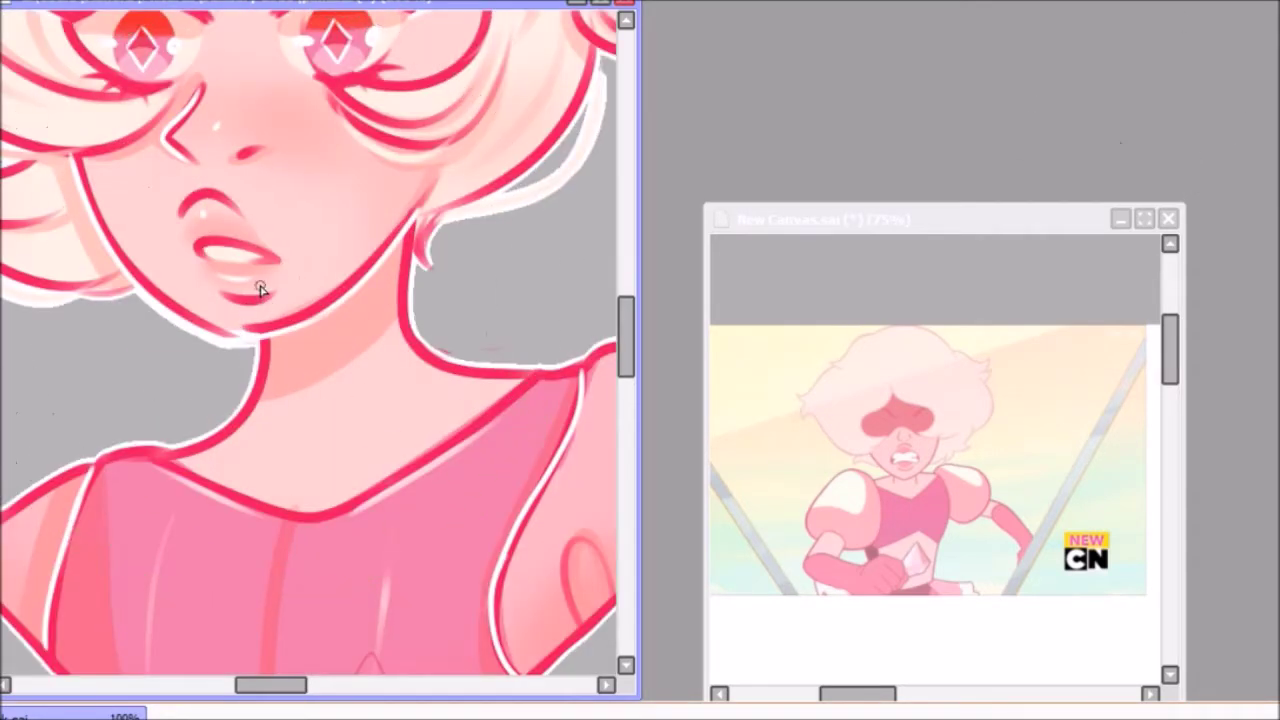
pyautogui.scroll(3, 329, 451)
pyautogui.moveTo(250, 278); pyautogui.dragTo(120, 357)
pyautogui.moveTo(206, 434); pyautogui.dragTo(171, 136)
pyautogui.scroll(-2, 314, 343)
pyautogui.moveTo(314, 343)
pyautogui.mouseDown()
pyautogui.moveTo(229, 343)
pyautogui.moveTo(200, 277)
pyautogui.moveTo(362, 263)
pyautogui.moveTo(222, 423)
pyautogui.mouseUp()
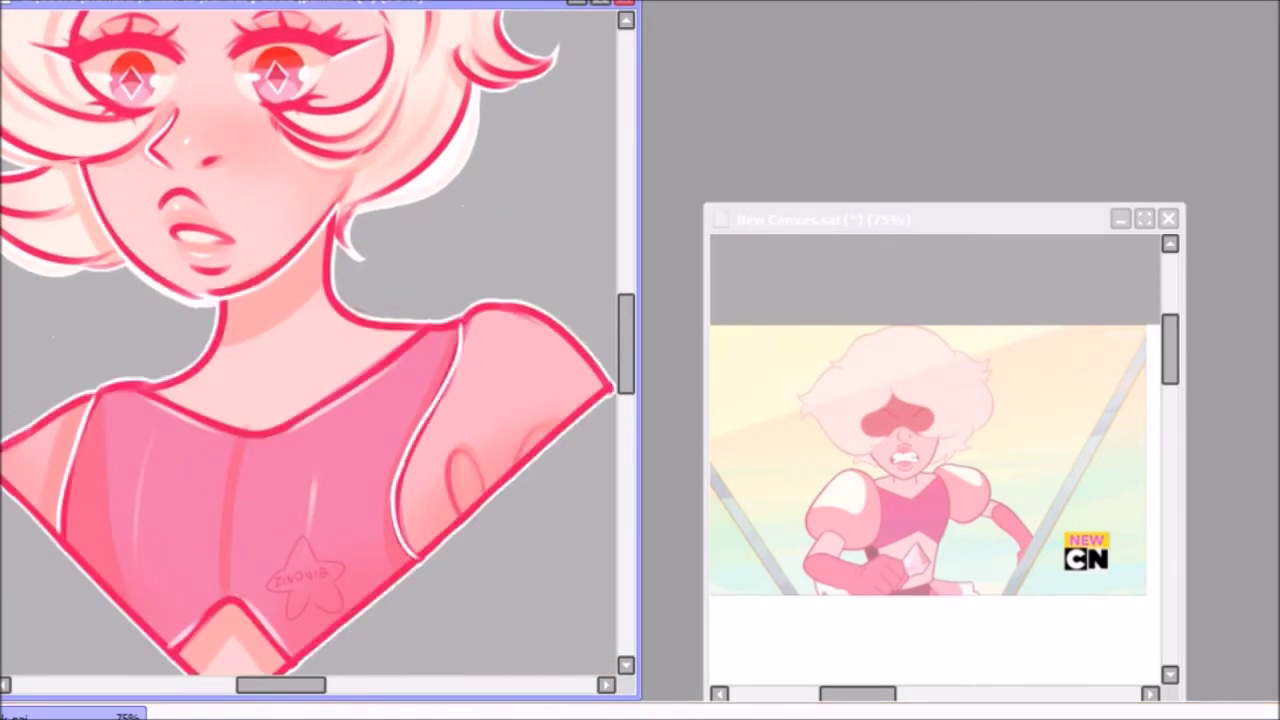
# Paint a blended vertical gradient over the bust, from dark purple at the base through magenta and coral to cream at the hair
pyautogui.scroll(1, 487, 236)
pyautogui.scroll(-3, 494, 260)
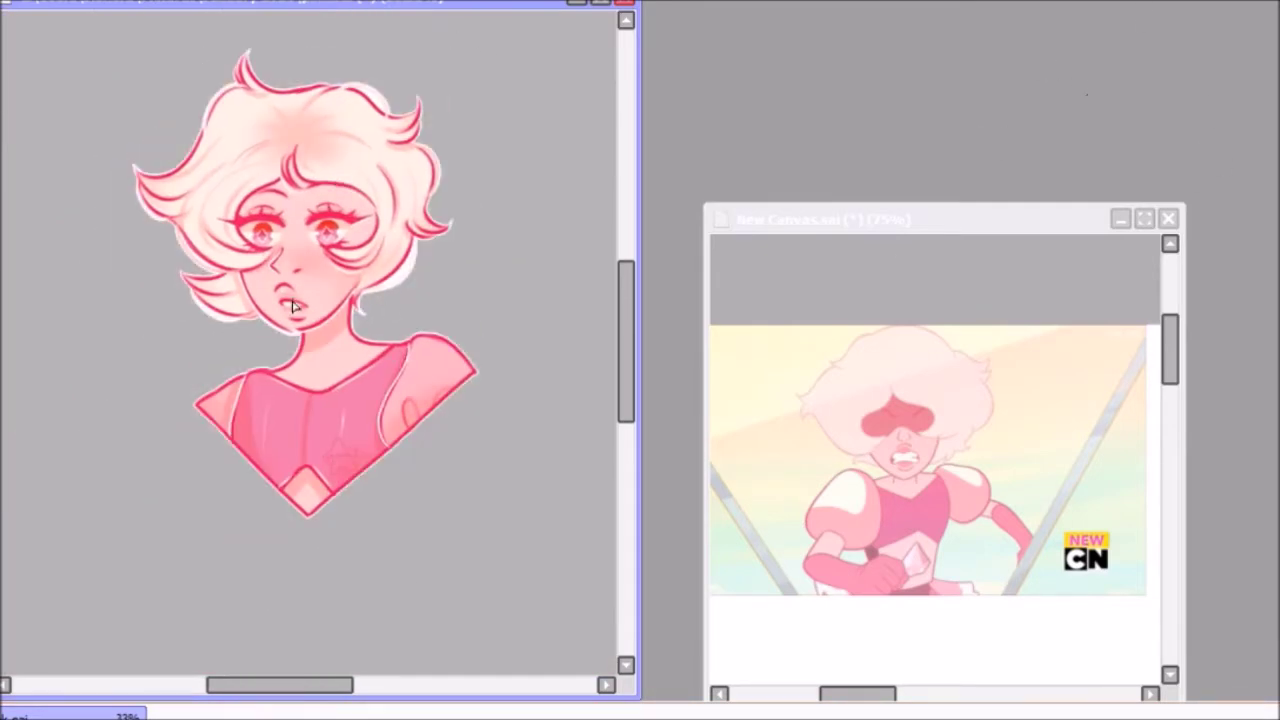
pyautogui.moveTo(215, 380); pyautogui.dragTo(400, 380)
pyautogui.moveTo(220, 352); pyautogui.dragTo(398, 352)
pyautogui.moveTo(220, 330)
pyautogui.mouseDown()
pyautogui.moveTo(394, 330)
pyautogui.moveTo(394, 310)
pyautogui.moveTo(284, 287)
pyautogui.mouseUp()
pyautogui.moveTo(410, 262); pyautogui.dragTo(290, 262)
pyautogui.moveTo(400, 236)
pyautogui.mouseDown()
pyautogui.moveTo(295, 245)
pyautogui.moveTo(294, 371)
pyautogui.moveTo(323, 371)
pyautogui.moveTo(291, 220)
pyautogui.moveTo(333, 250)
pyautogui.mouseUp()
# Enlarge the gradient with a transform and blend it into the bust as a translucent colour overlay
pyautogui.hotkey('ctrl', 't')
pyautogui.moveTo(423, 429); pyautogui.dragTo(600, 529)
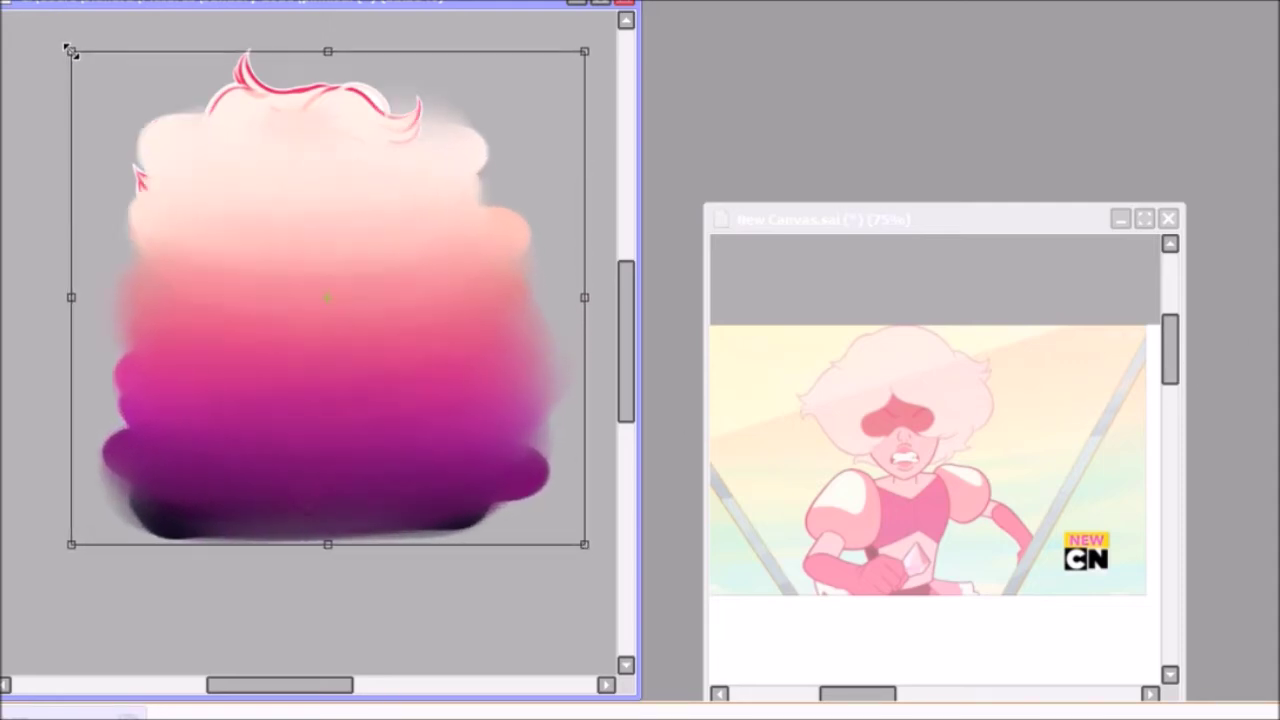
pyautogui.moveTo(440, 315); pyautogui.dragTo(407, 280)
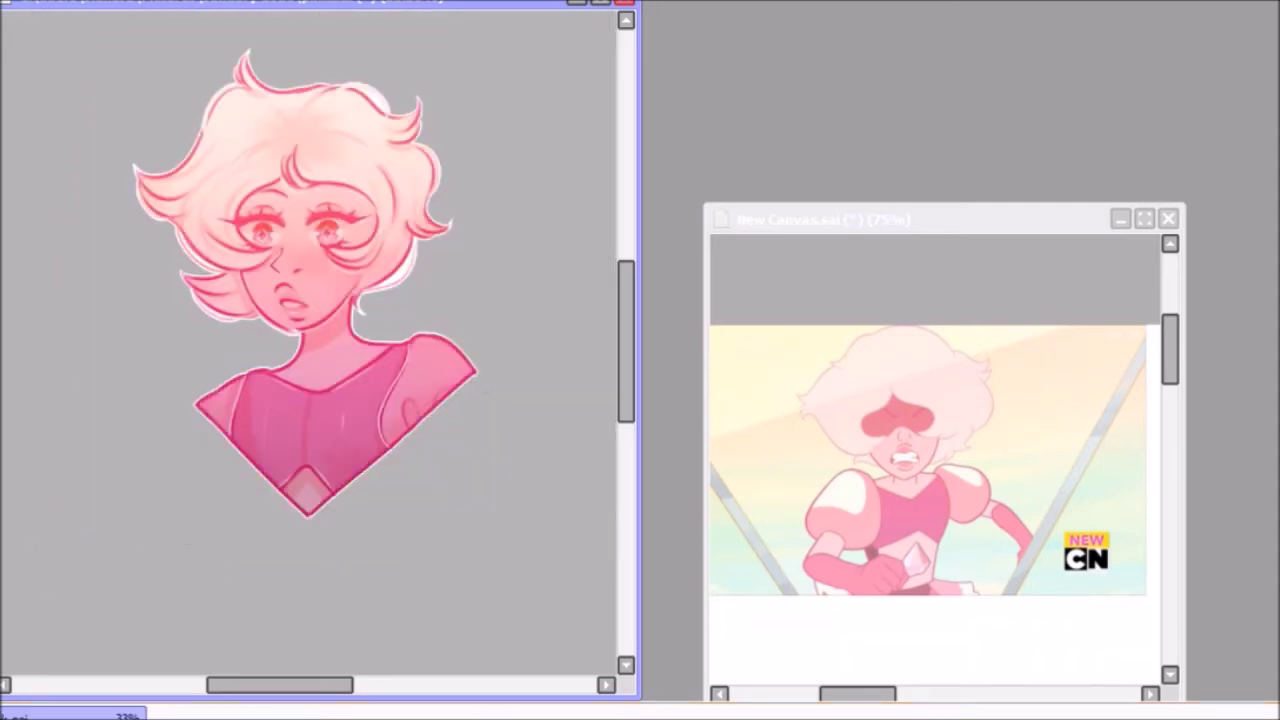